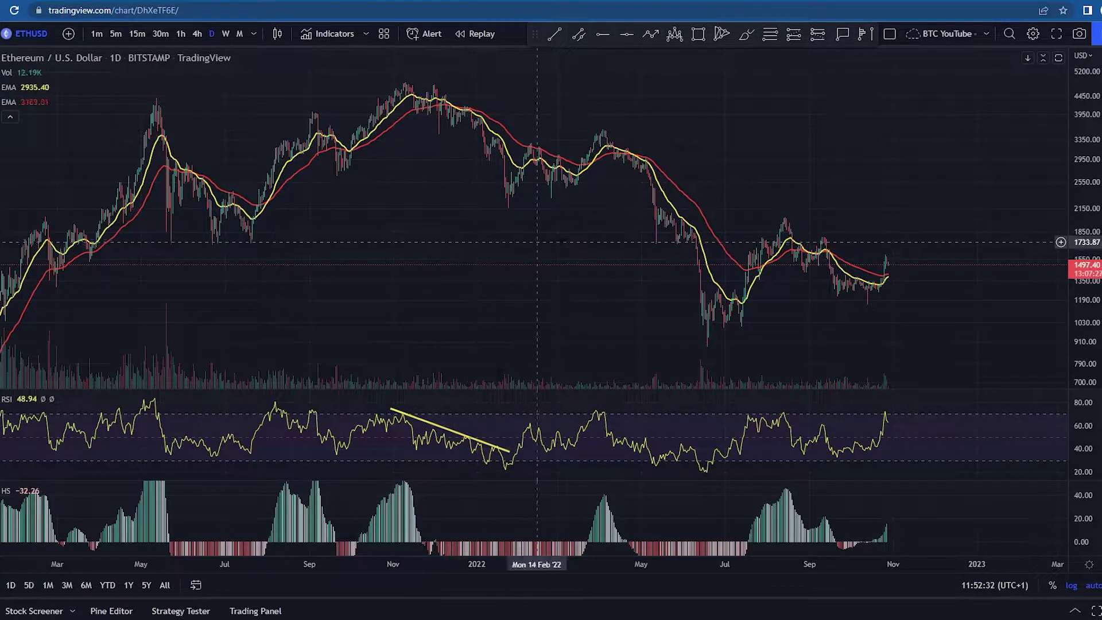
Examine the Ethereum daily chart with its RSI and histogram panes, from recent price action back to the start of its history.
mouse_move(1087, 528)
mouse_down()
mouse_move(1030, 515)
mouse_move(1030, 503)
mouse_move(1085, 535)
mouse_move(1032, 529)
mouse_move(1092, 529)
mouse_up()
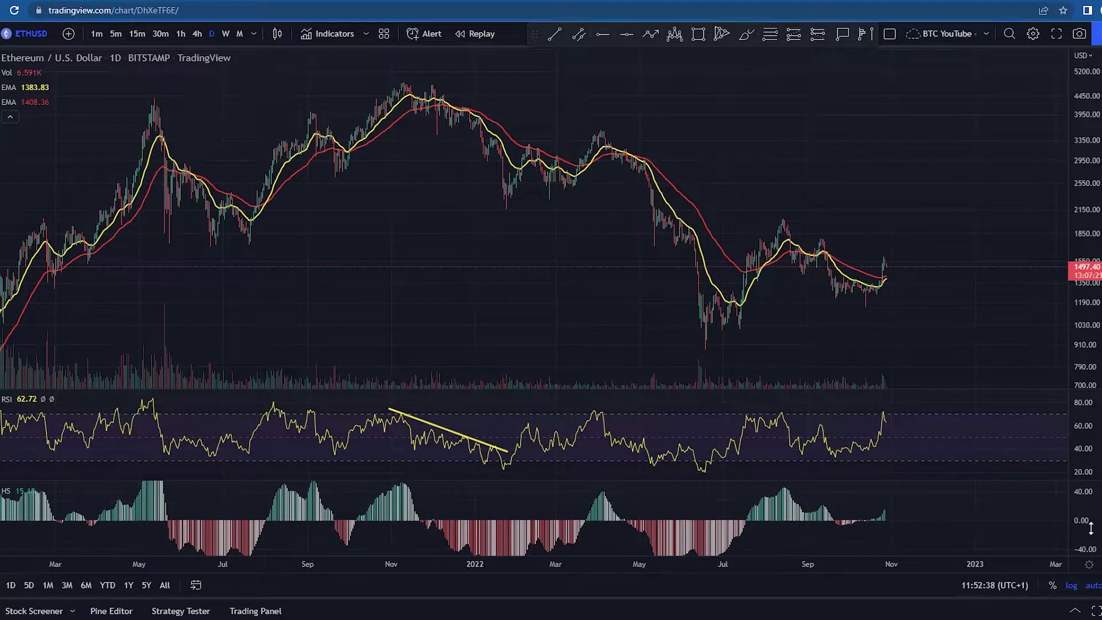
scroll(505, 402, up, 3)
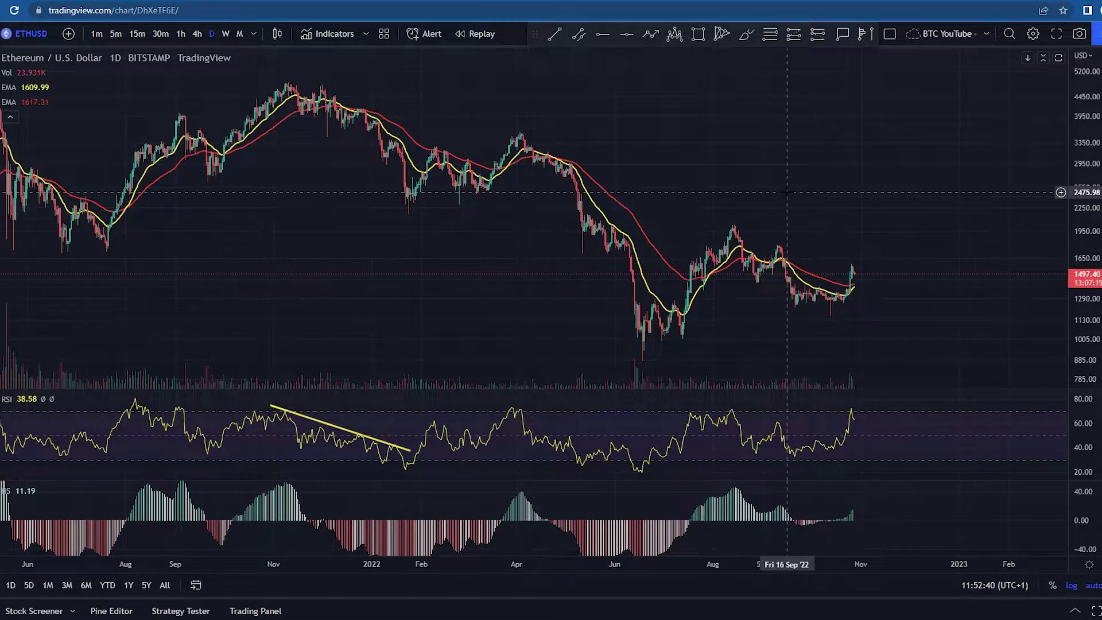
drag(787, 193, 722, 191)
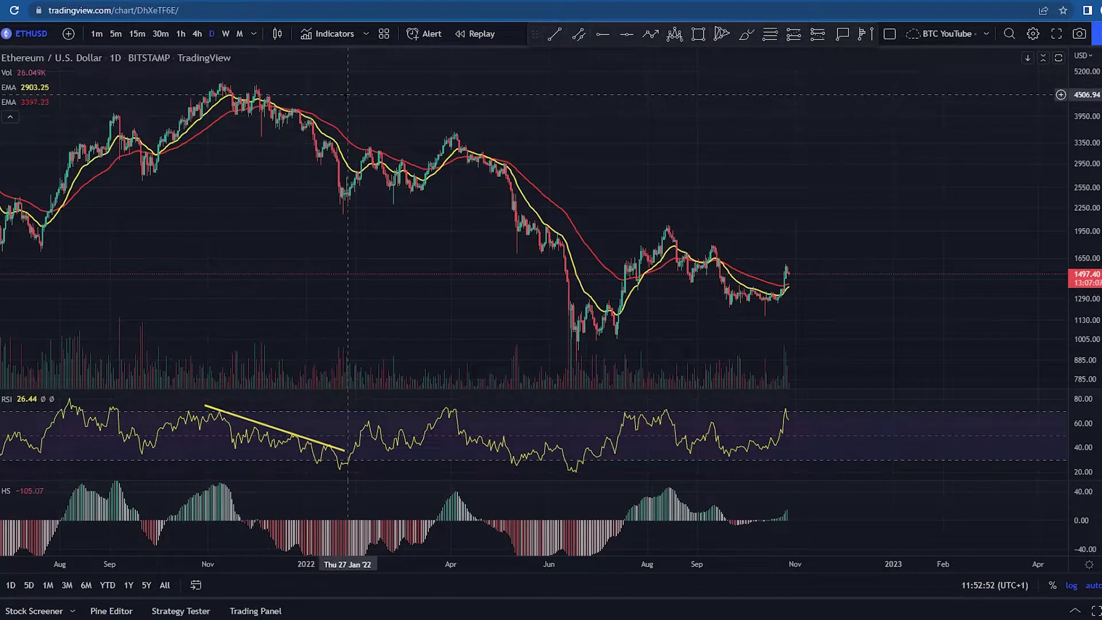
scroll(196, 91, left, 3)
scroll(443, 264, down, 3)
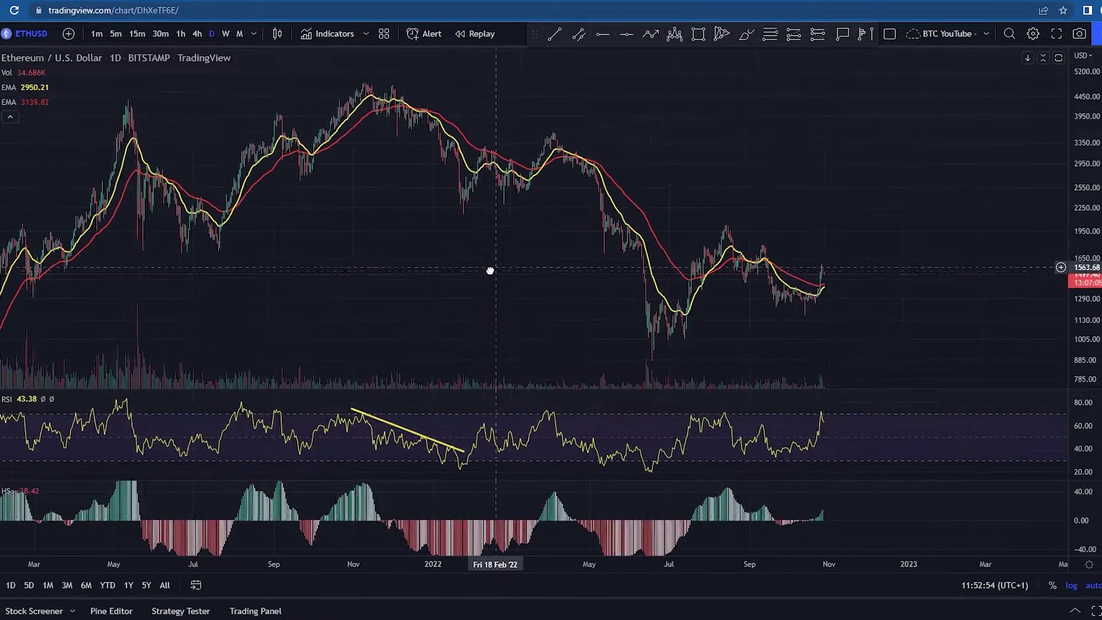
drag(436, 269, 491, 280)
scroll(586, 285, up, 2)
scroll(561, 306, down, 3)
scroll(588, 266, up, 1)
scroll(603, 235, up, 1)
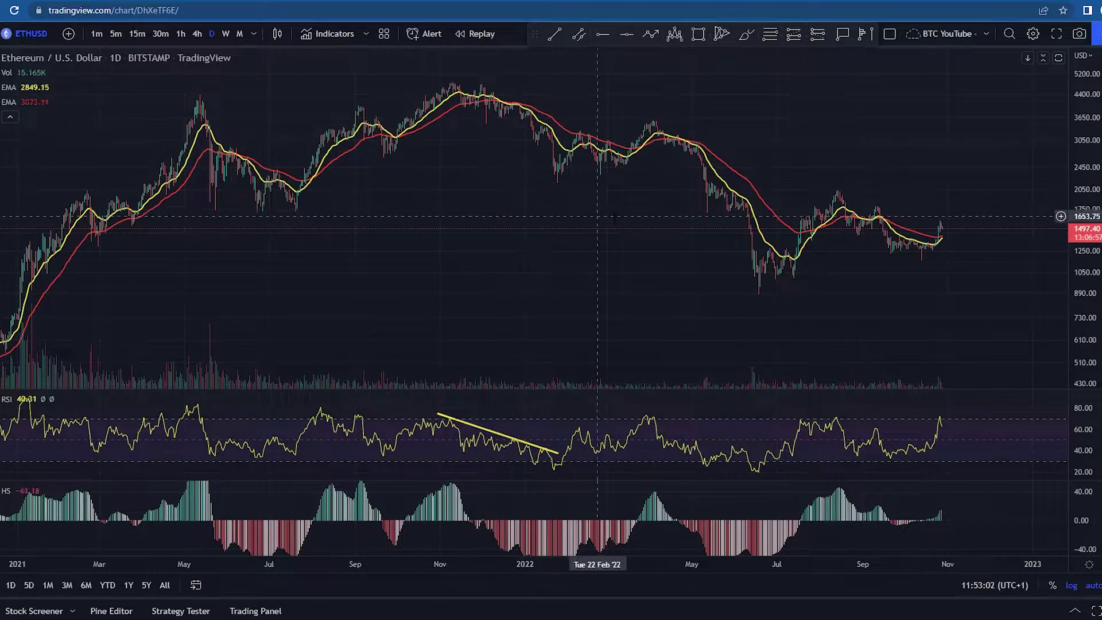
scroll(850, 205, down, 5)
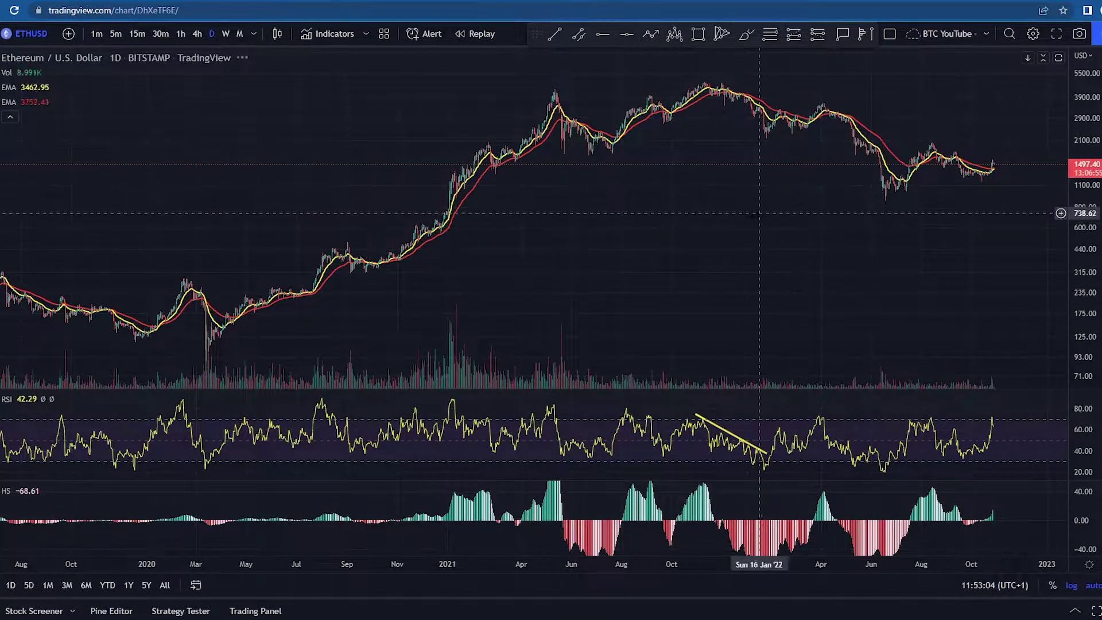
drag(755, 215, 650, 237)
scroll(643, 239, down, 6)
drag(765, 239, 656, 250)
scroll(657, 251, down, 3)
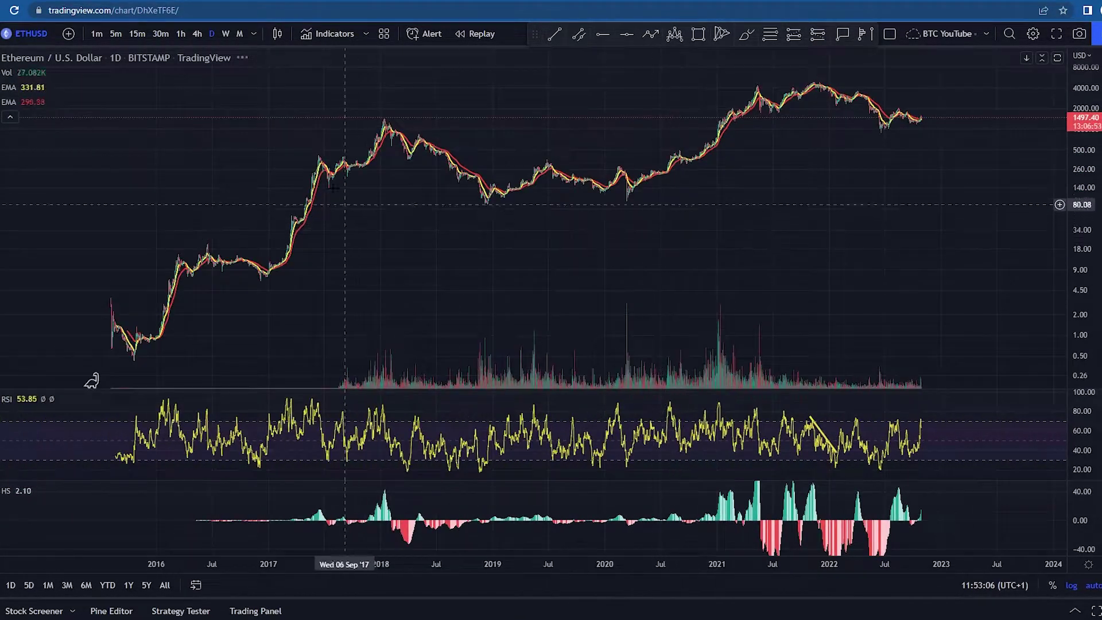
Draw three horizontal lines: at about 4,860 on the November 2021 peak, about 999 near the June 2022 low, and about 1,777.
scroll(616, 128, up, 5)
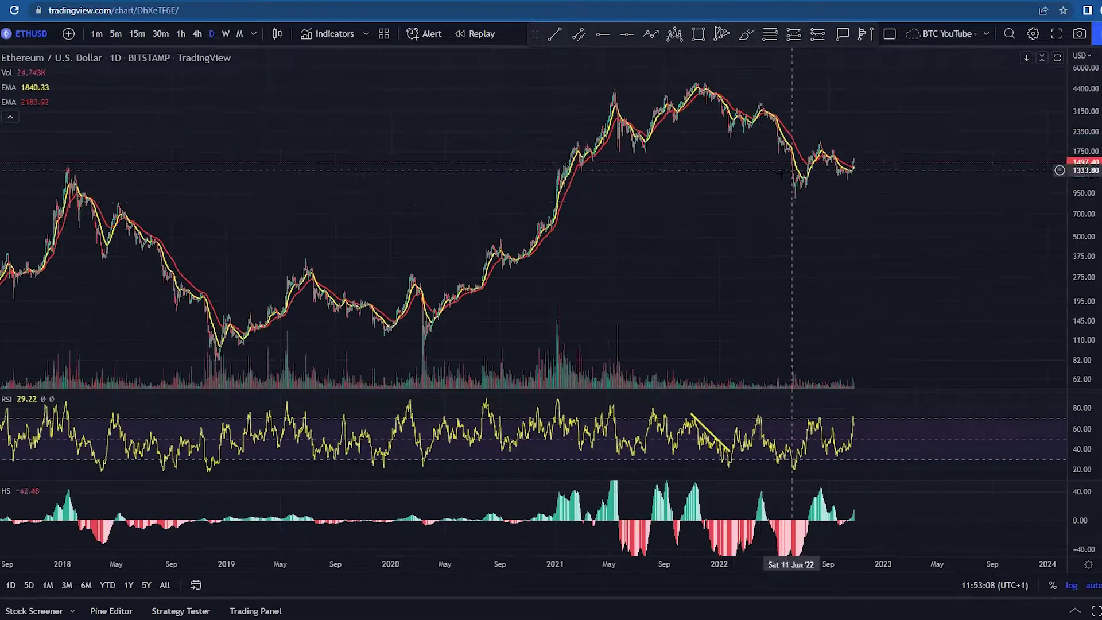
scroll(616, 127, up, 2)
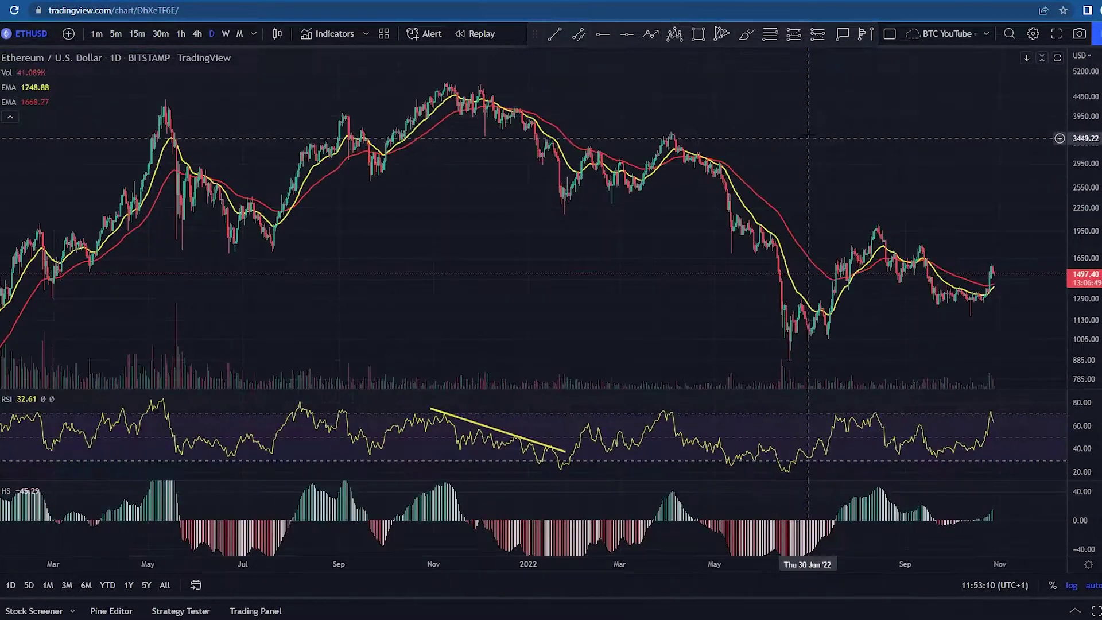
click(629, 35)
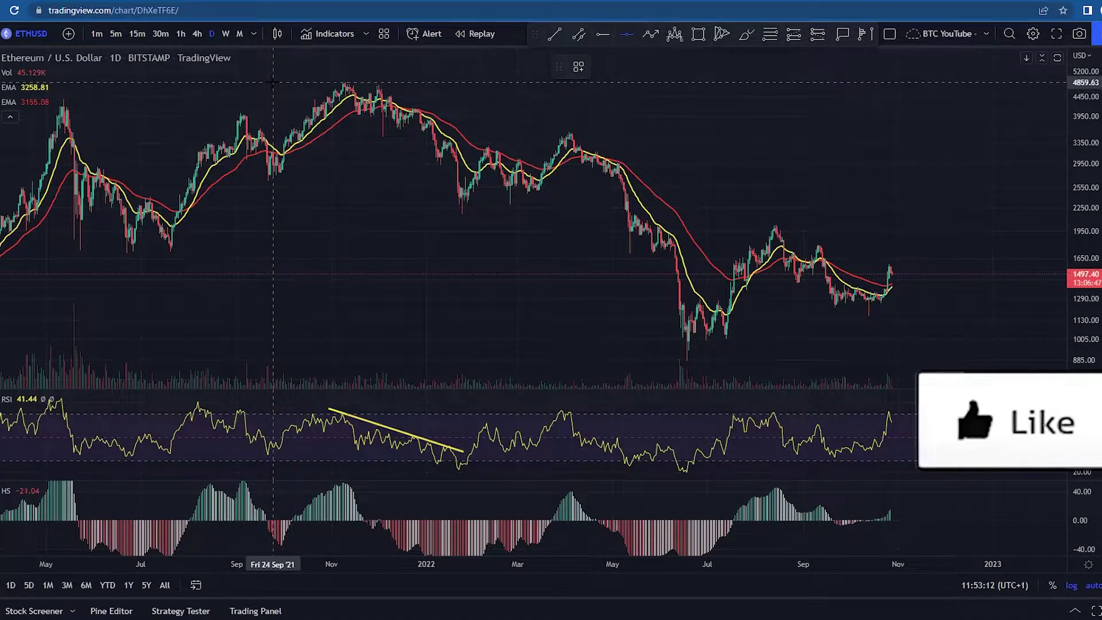
click(273, 82)
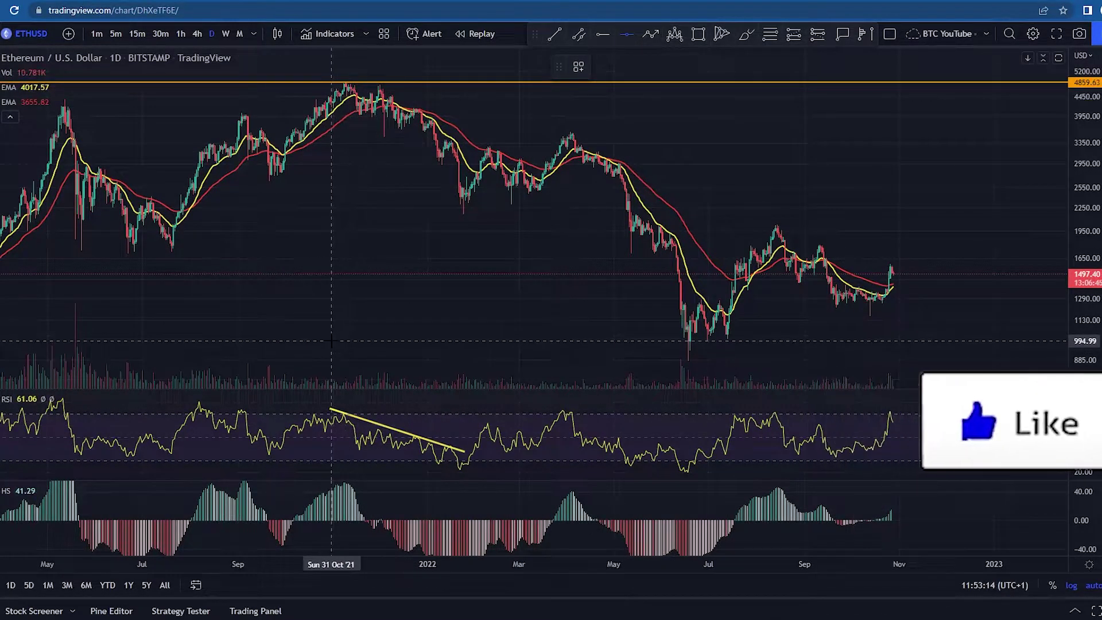
key(alt+h)
click(627, 34)
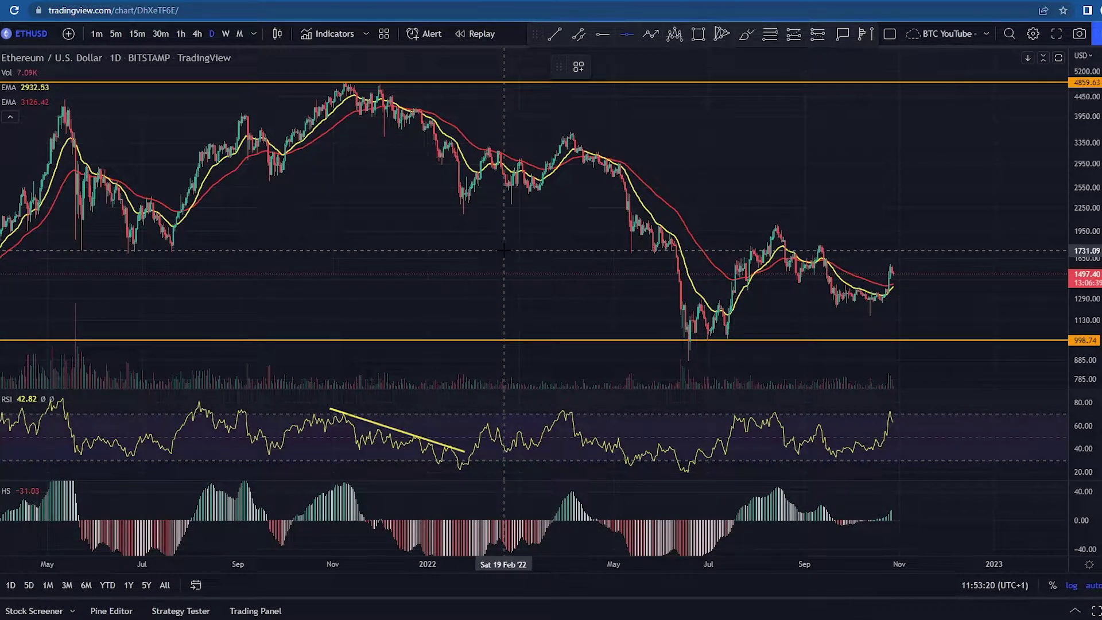
click(504, 246)
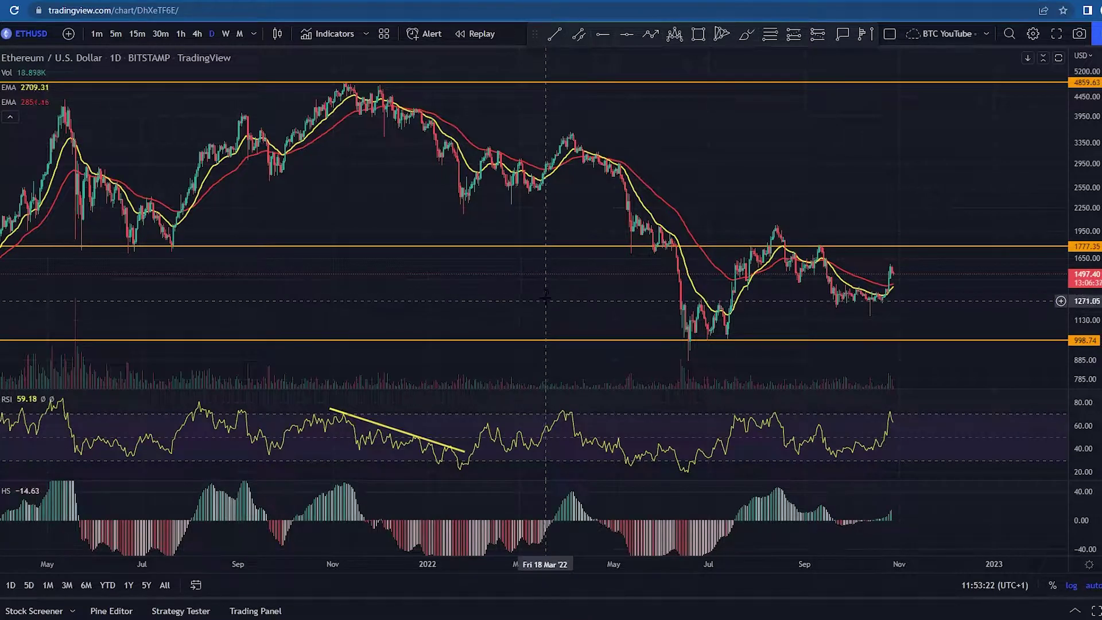
Draw a descending trend line from the November 2021 peak past the April 2022 high to about 1,777 in late February 2023.
scroll(546, 295, left, 5)
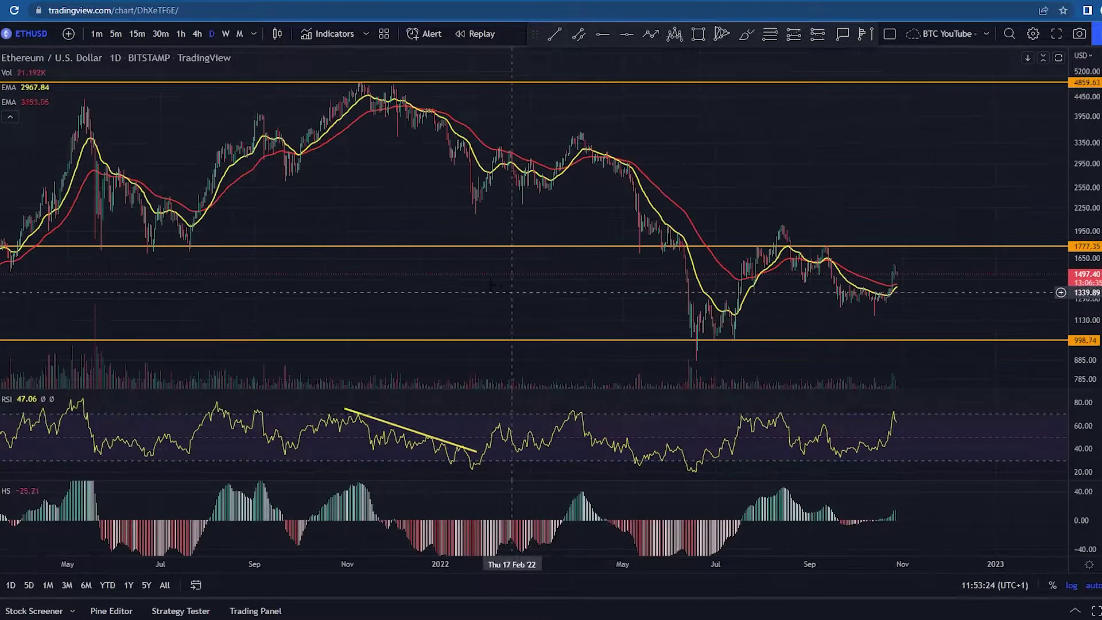
scroll(569, 293, right, 7)
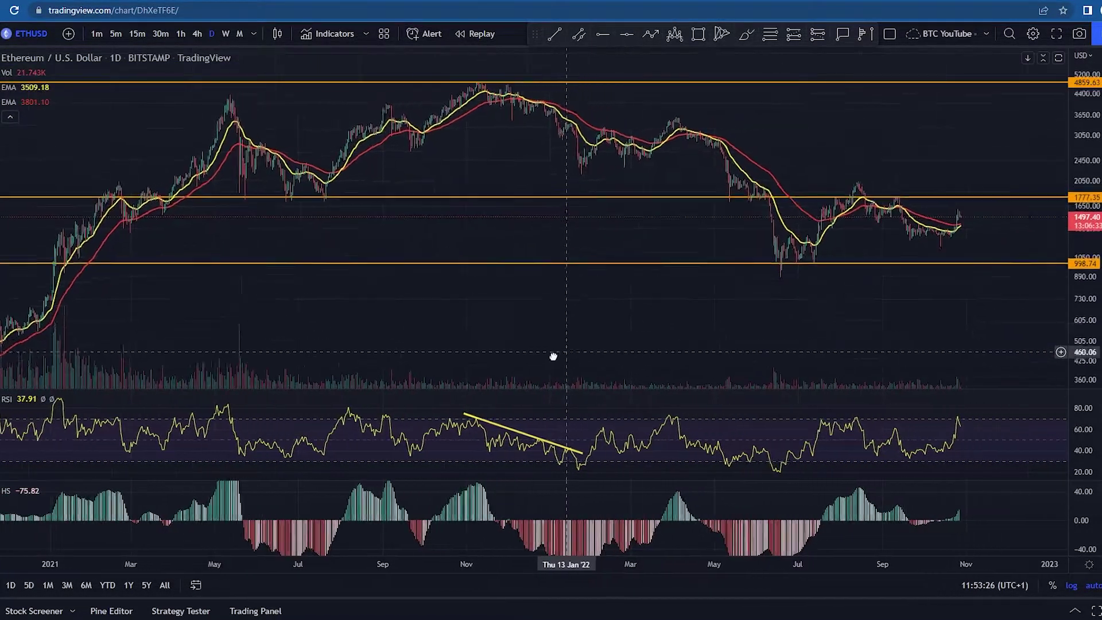
scroll(663, 174, right, 3)
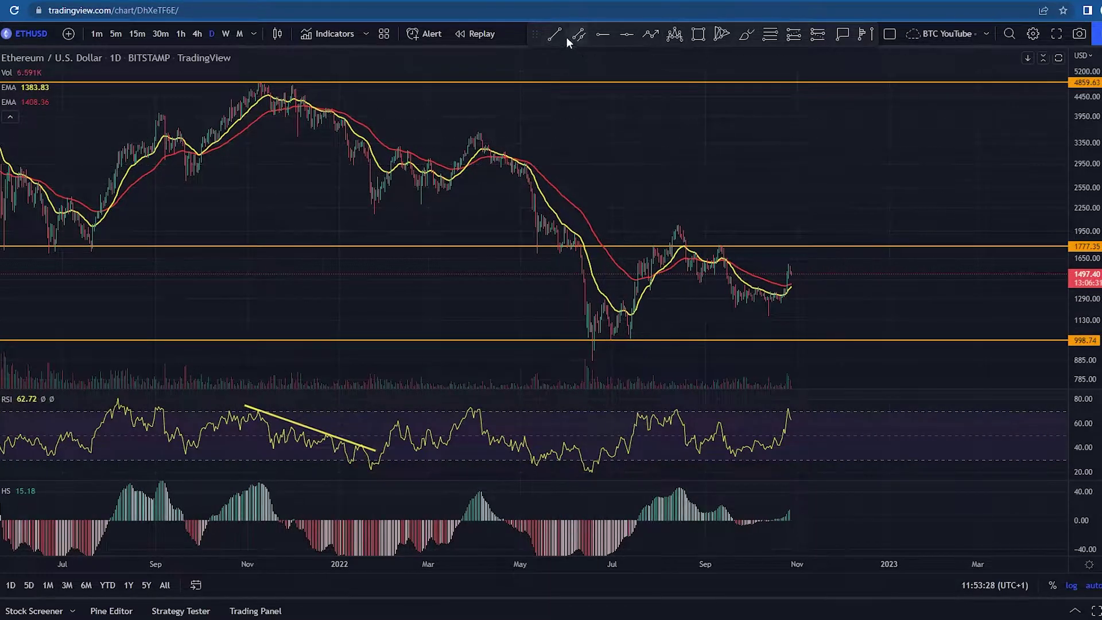
click(967, 249)
Draw a steeper descending trend line from the April 2022 high at about 3,609 past the August high to about 1,000 in late January 2023.
click(554, 35)
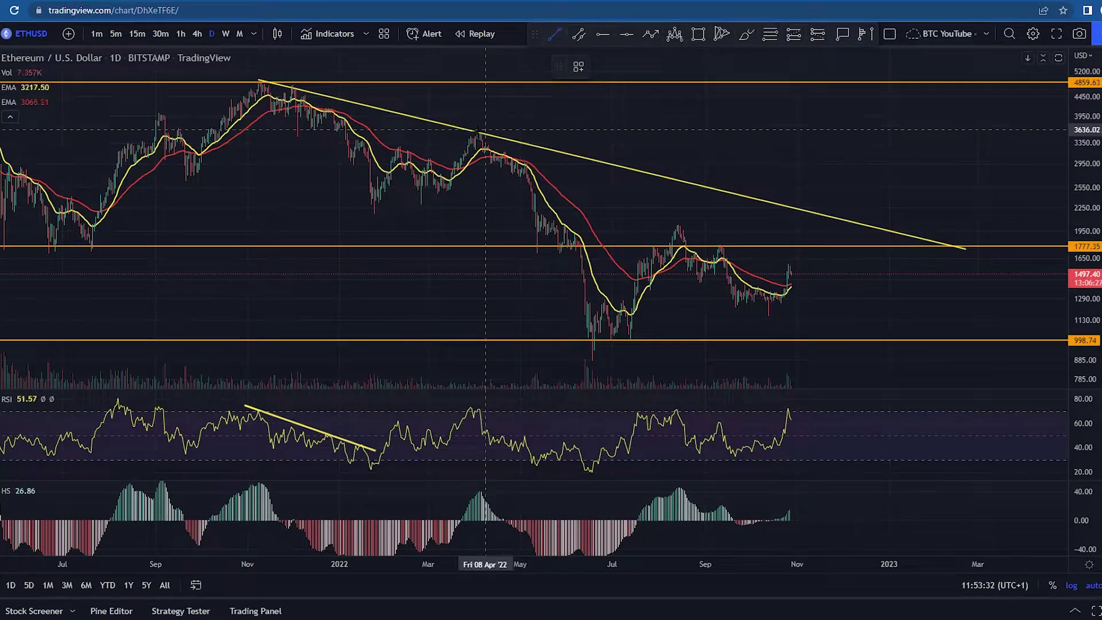
click(475, 132)
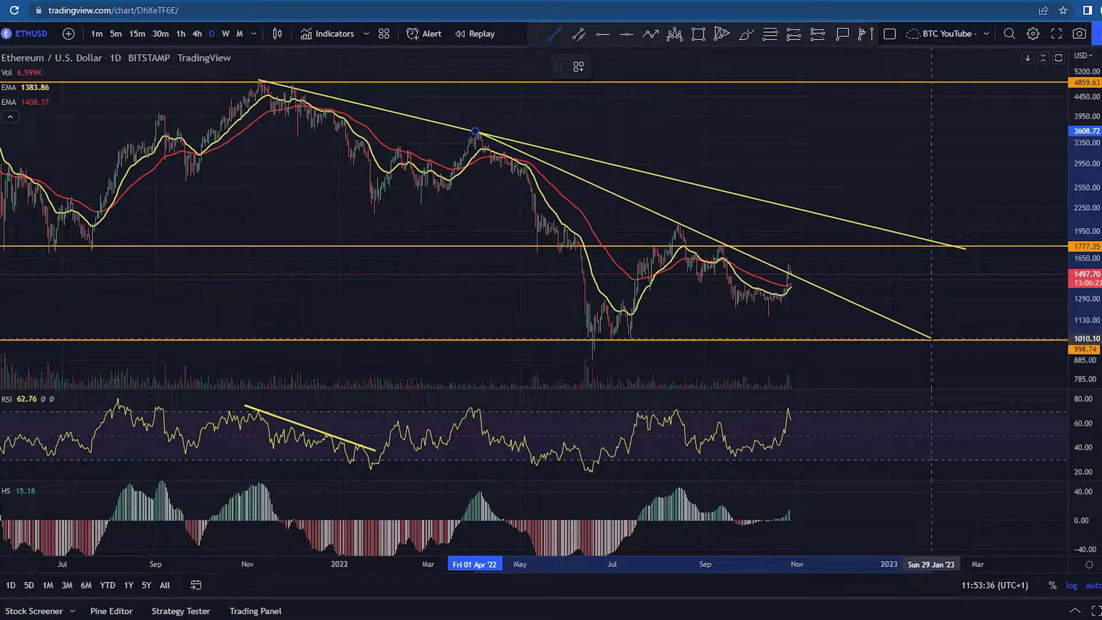
click(934, 342)
click(796, 173)
Trace the 2021 rise to the May peak and the following drop with the brush, mark the support near 1,777, and undo the strokes.
scroll(824, 172, up, 3)
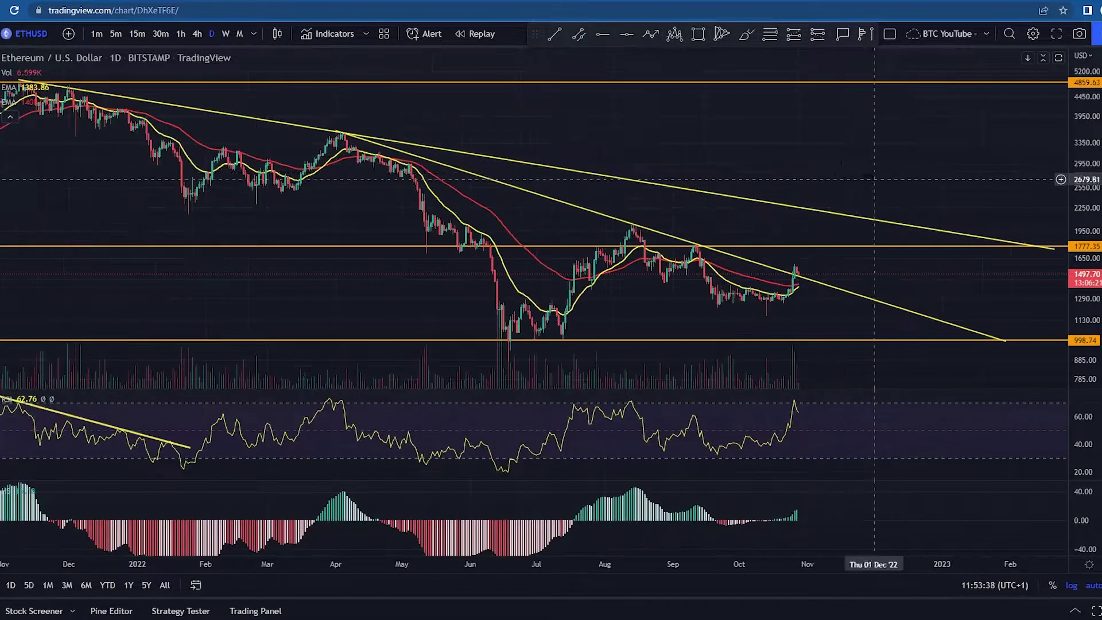
drag(650, 165, 659, 224)
drag(595, 238, 477, 232)
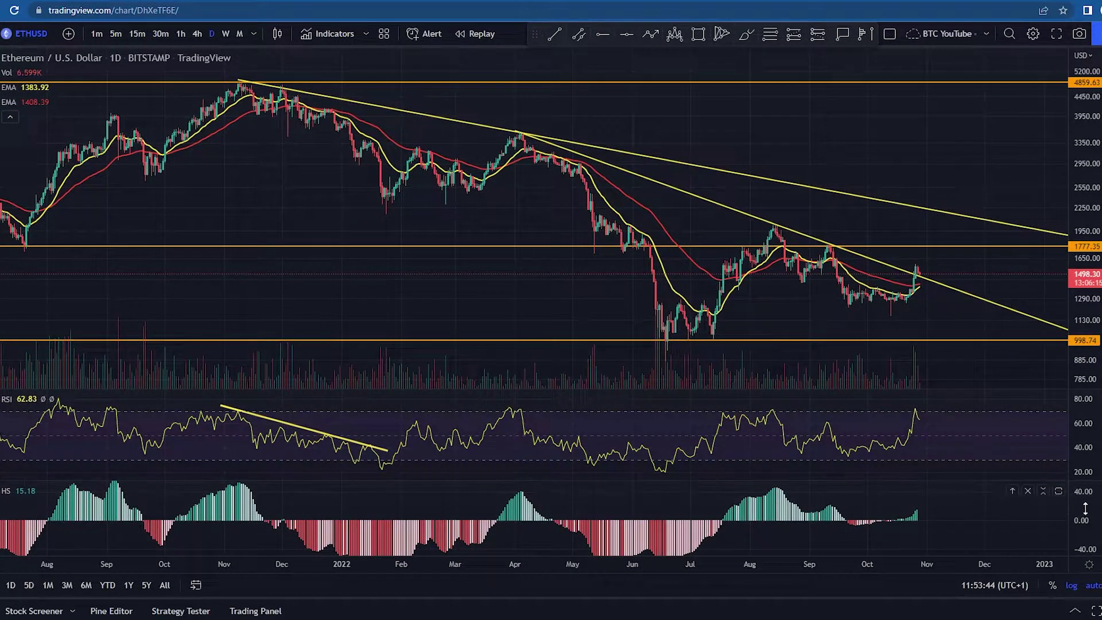
scroll(478, 327, down, 2)
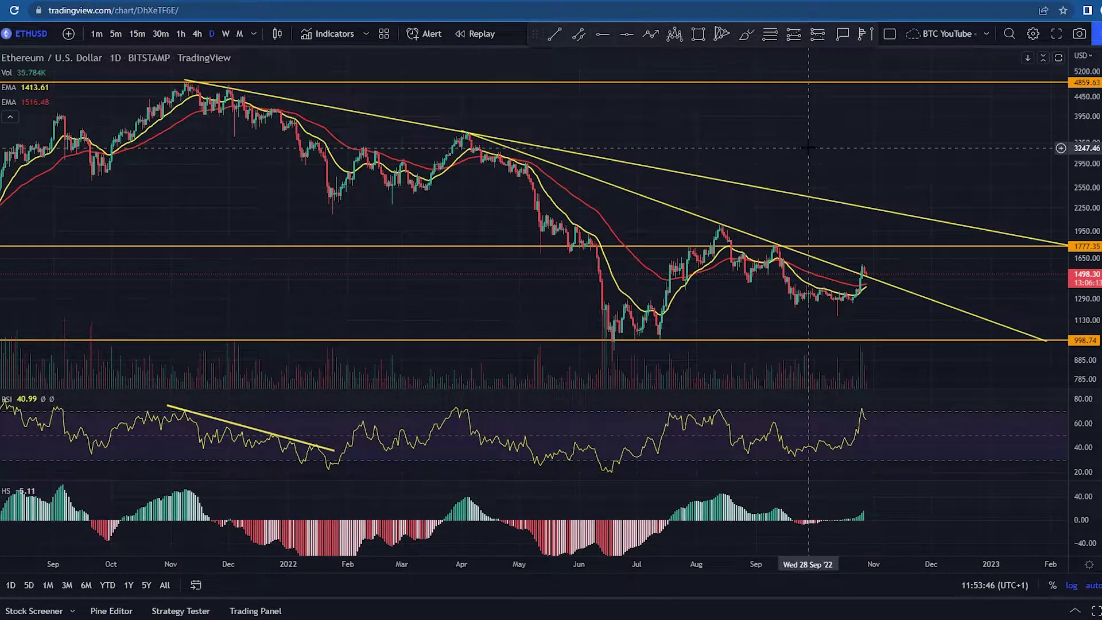
scroll(740, 60, down, 2)
scroll(477, 173, down, 2)
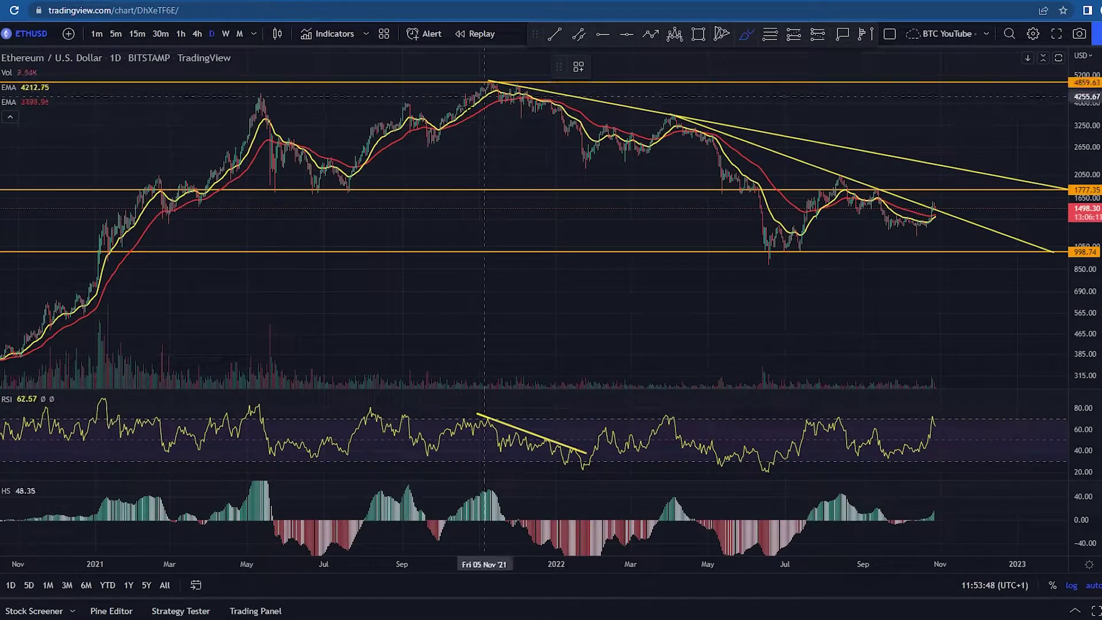
mouse_move(148, 185)
mouse_down()
mouse_move(192, 178)
mouse_move(251, 104)
mouse_up()
mouse_move(264, 183)
mouse_down()
mouse_move(369, 199)
mouse_move(406, 191)
mouse_up()
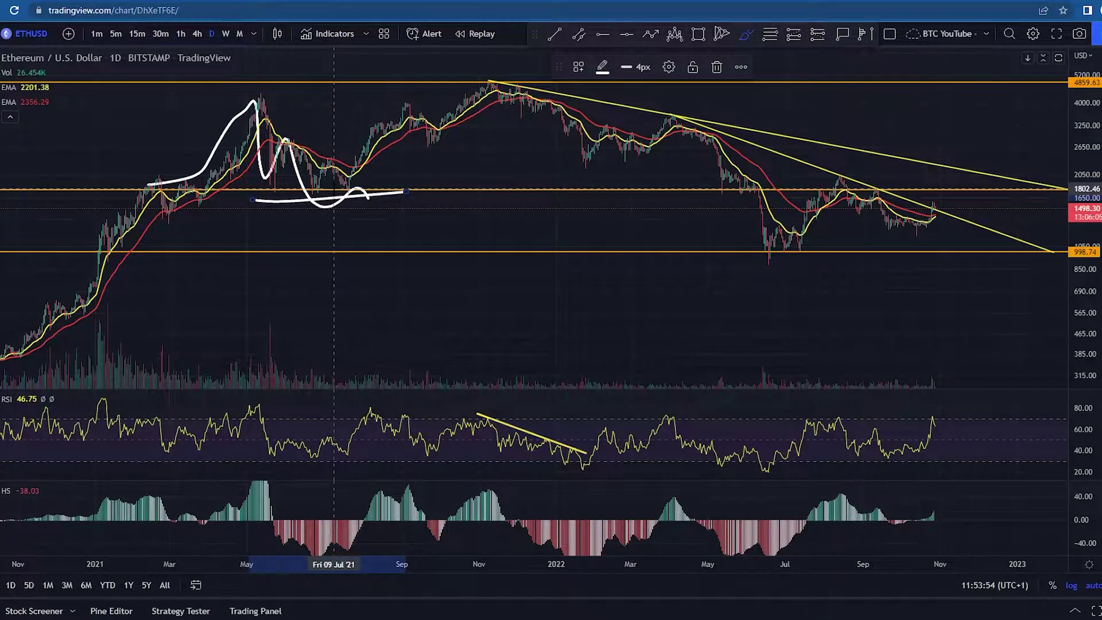
drag(125, 182, 432, 197)
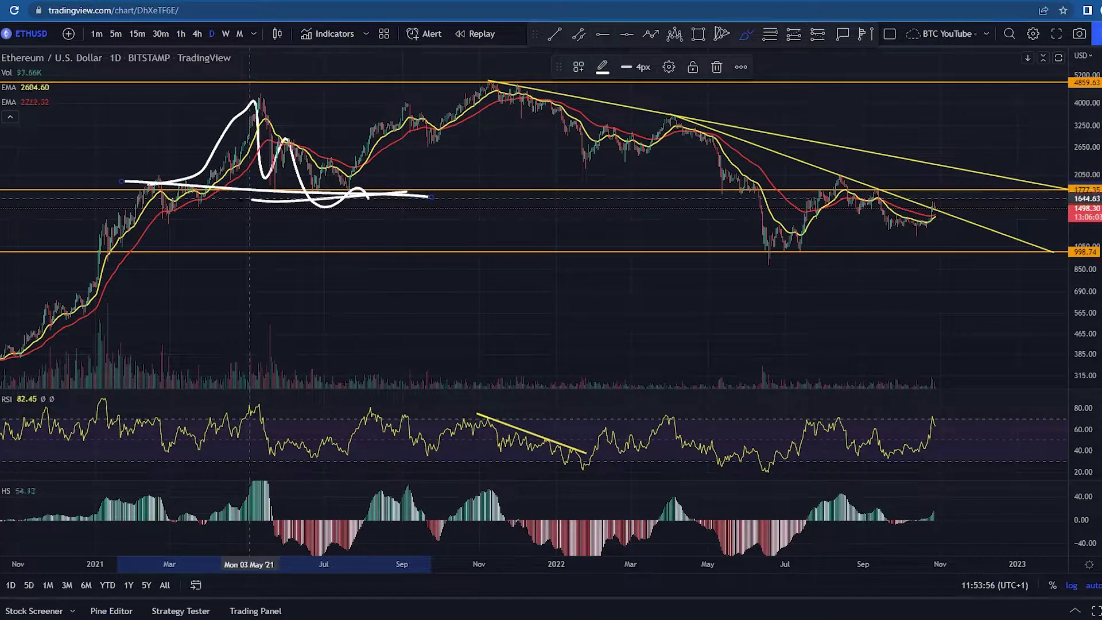
key(ctrl+z)
key(ctrl+z)
key(ctrl+z)
Examine the 2021 price action around the 1,777 horizontal line from January to December.
scroll(198, 212, up, 4)
scroll(276, 210, down, 6)
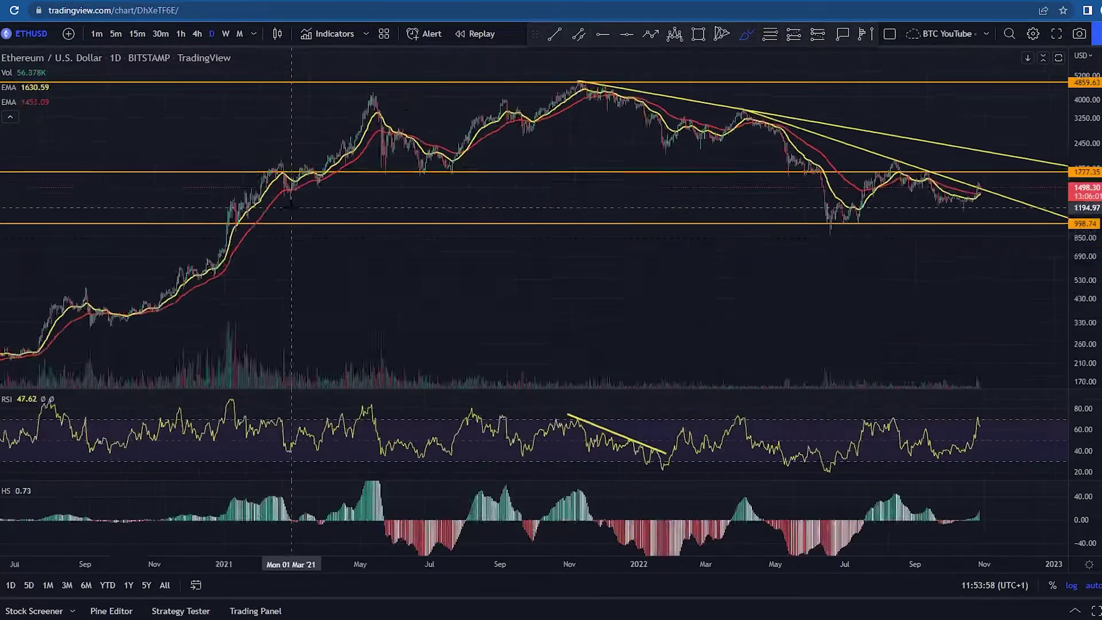
drag(488, 276, 684, 323)
scroll(632, 321, up, 7)
drag(414, 247, 689, 269)
key(ctrl+z)
drag(304, 270, 816, 281)
scroll(758, 253, up, 2)
drag(686, 208, 797, 212)
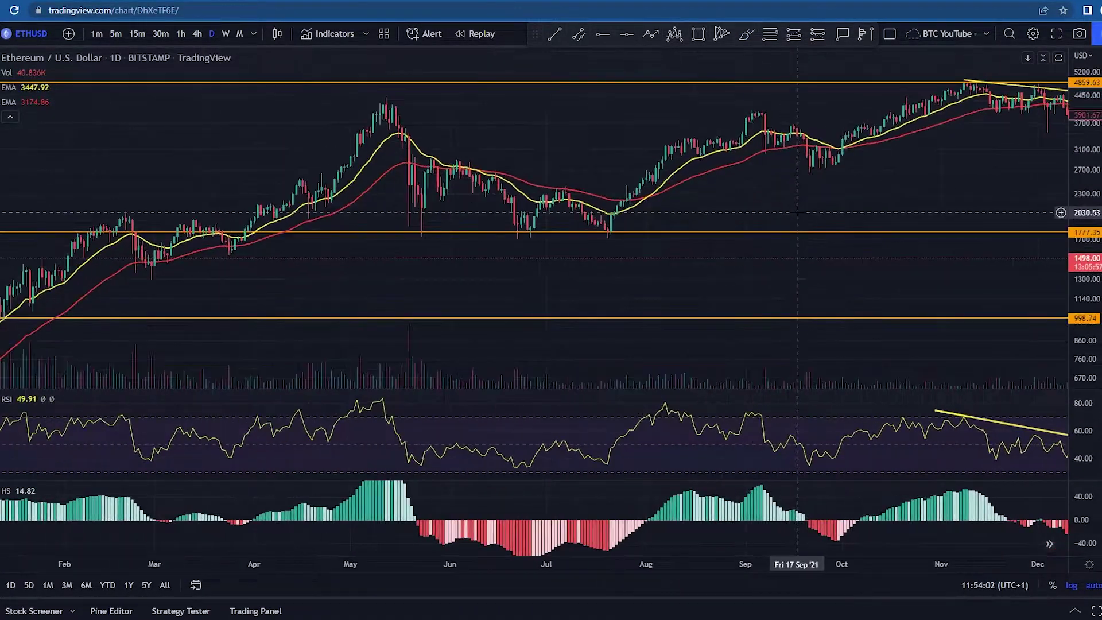
Brush over the price path from late January to July 2021 and along the level just above the 1,777 line, and undo the strokes.
click(745, 35)
mouse_move(51, 273)
mouse_down()
mouse_move(148, 264)
mouse_move(198, 221)
mouse_move(310, 173)
mouse_move(383, 106)
mouse_move(479, 178)
mouse_move(618, 220)
mouse_up()
drag(83, 218, 390, 231)
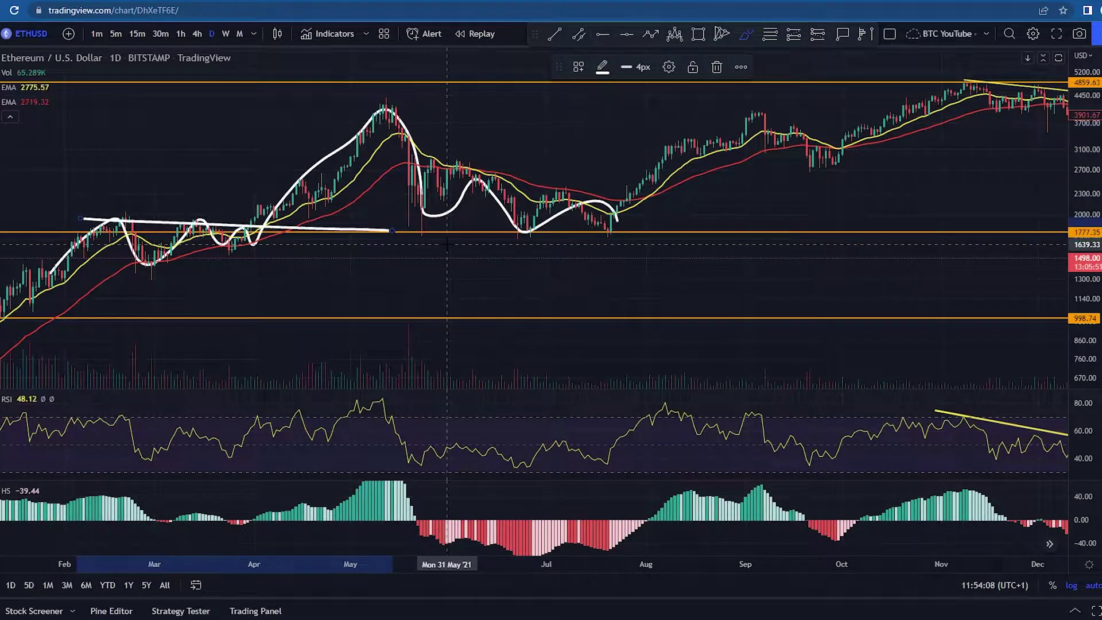
key(ctrl+z)
key(ctrl+z)
drag(104, 212, 660, 227)
key(ctrl+z)
Mark the June to July 2021 decline with brush strokes, and undo them.
mouse_move(441, 167)
mouse_down()
mouse_move(518, 227)
mouse_move(628, 238)
mouse_up()
mouse_move(473, 209)
mouse_down()
mouse_move(584, 236)
mouse_move(670, 193)
mouse_move(441, 171)
mouse_up()
key(ctrl+z)
key(ctrl+z)
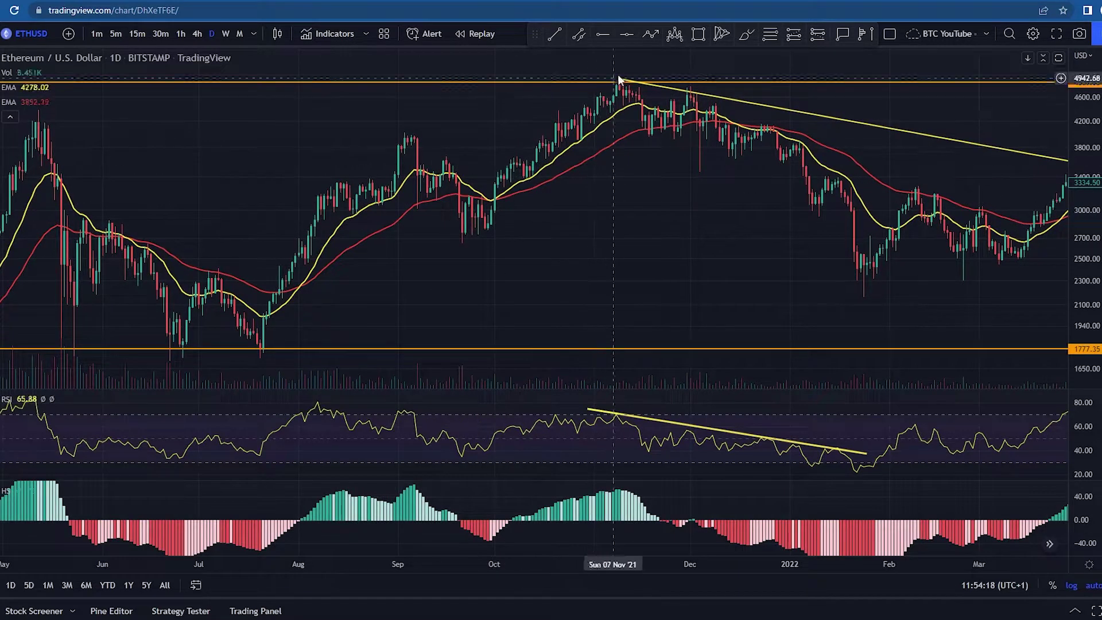
Brush the August to November 2021 bearish divergence as a rising stroke above price and a falling stroke on the RSI, and undo both.
click(745, 34)
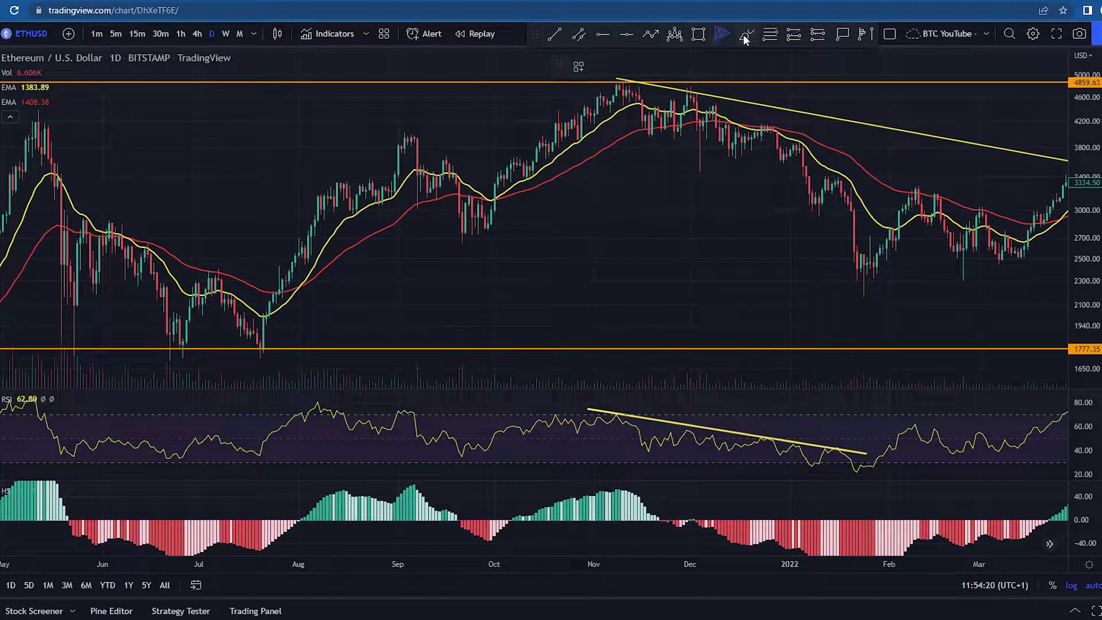
drag(577, 89, 619, 80)
key(Delete)
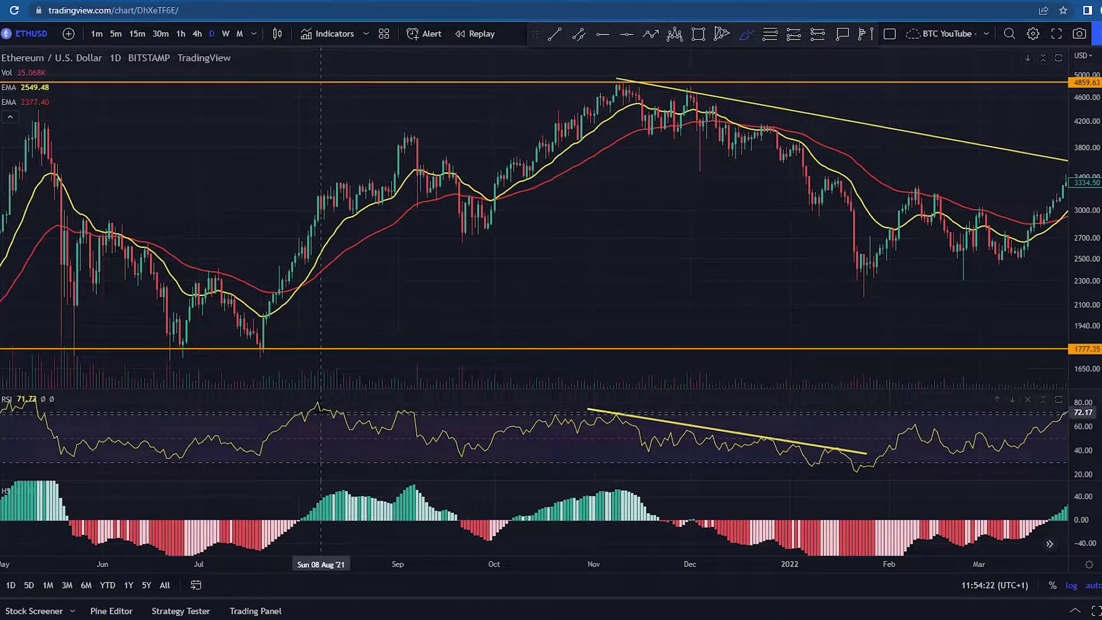
drag(323, 138, 640, 64)
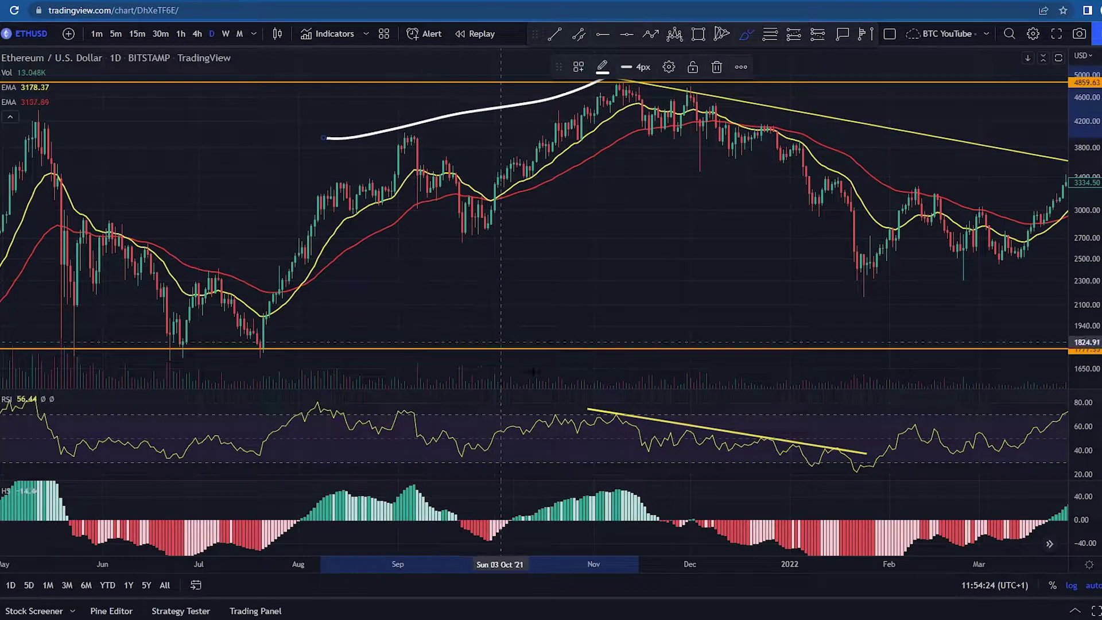
drag(328, 398, 616, 412)
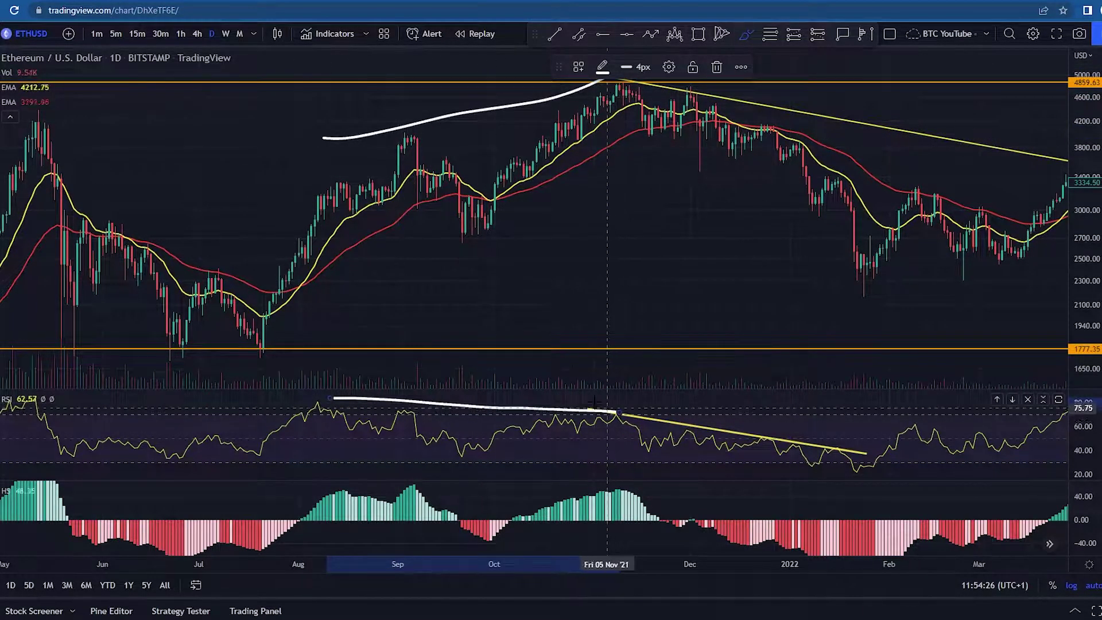
key(ctrl+z)
key(ctrl+z)
key(Escape)
Brush over the decline from November 2021 to January 2022 and across price levels between September 2021 and April 2022, and undo the strokes.
mouse_move(695, 263)
mouse_down()
mouse_move(247, 267)
mouse_move(480, 267)
mouse_move(701, 62)
mouse_up()
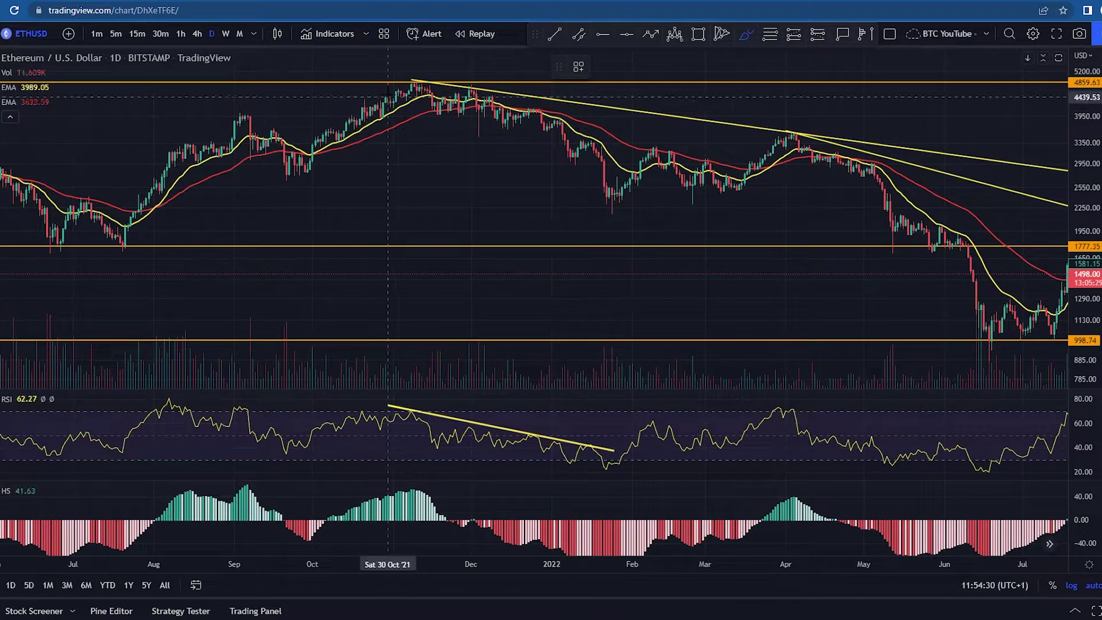
drag(399, 89, 570, 161)
drag(237, 179, 600, 170)
mouse_move(559, 135)
mouse_down()
mouse_move(632, 172)
mouse_move(751, 160)
mouse_move(803, 132)
mouse_up()
key(ctrl+z)
key(ctrl+z)
key(ctrl+z)
Brush a rising support under the late January to April 2022 lows and a resistance above the February highs, and undo both strokes.
drag(599, 214, 797, 167)
drag(599, 150, 666, 143)
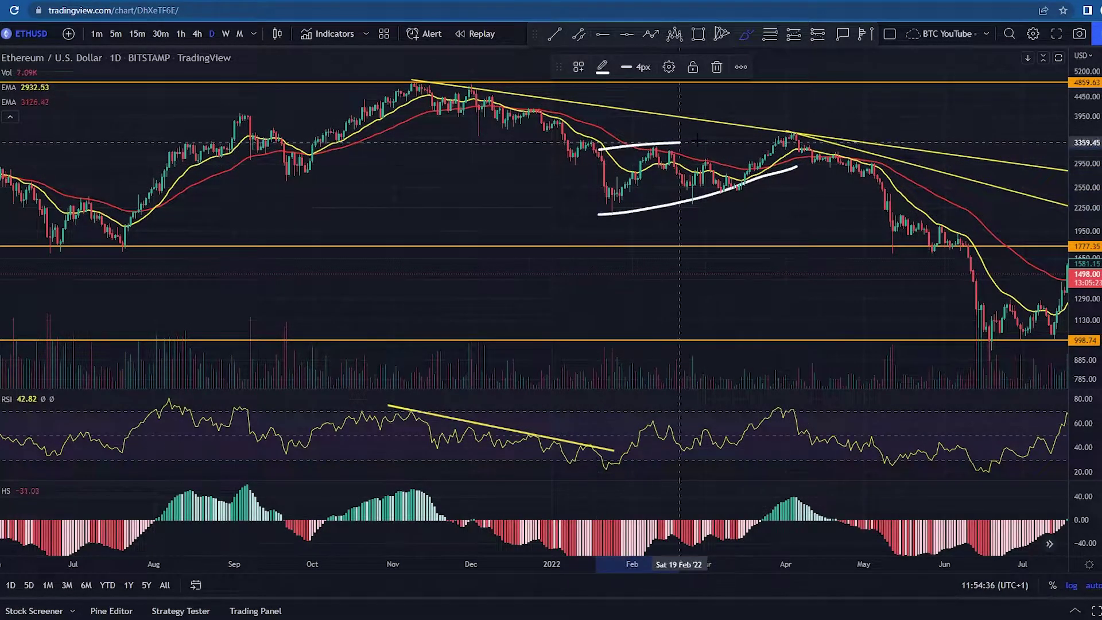
key(ctrl+z)
key(ctrl+z)
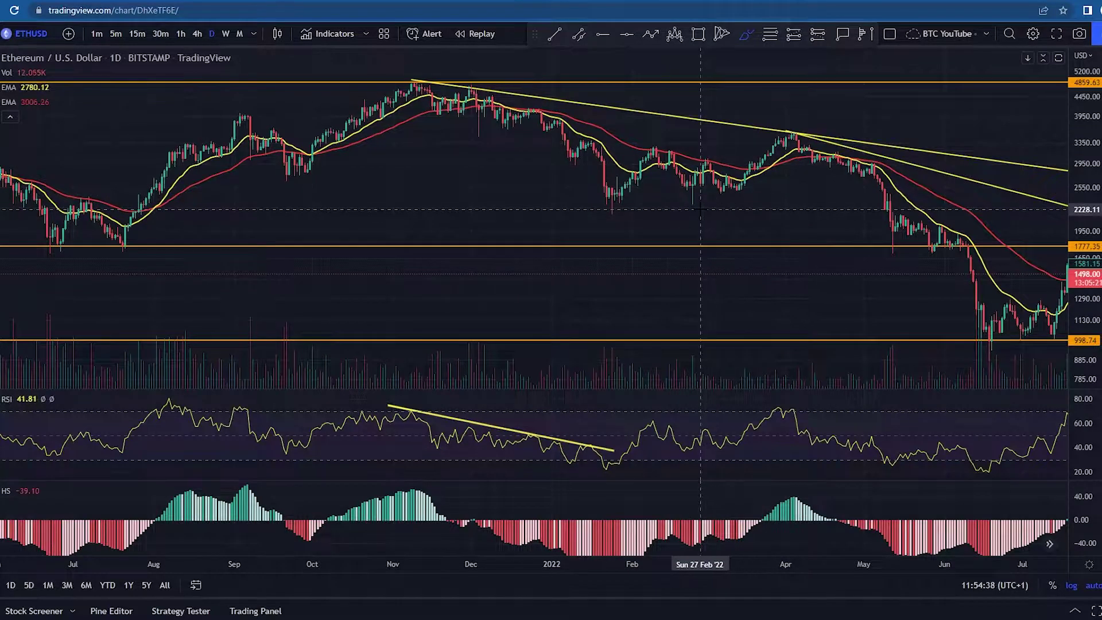
Brush a rising support under the March 2022 lows and a resistance from the February to the April highs, and undo both.
drag(704, 207, 806, 148)
drag(644, 143, 796, 135)
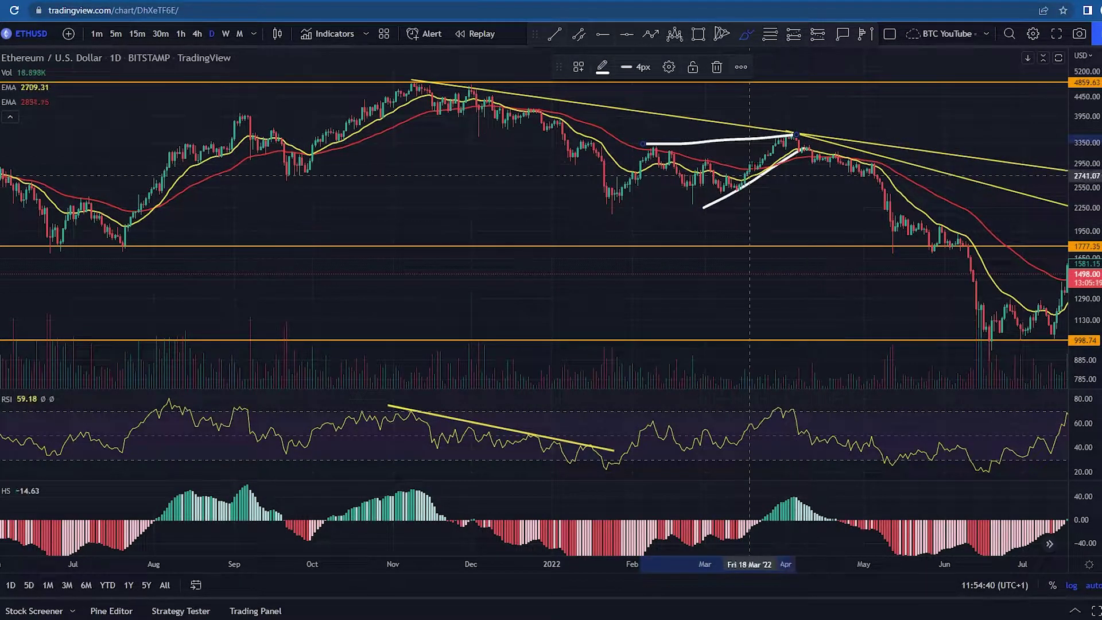
key(ctrl+z)
key(ctrl+z)
Brush a horizontal support from January to June 2022 and the price path breaking below it from April, and undo both strokes.
drag(560, 211, 946, 208)
mouse_move(790, 185)
mouse_down()
mouse_move(880, 248)
mouse_move(963, 249)
mouse_up()
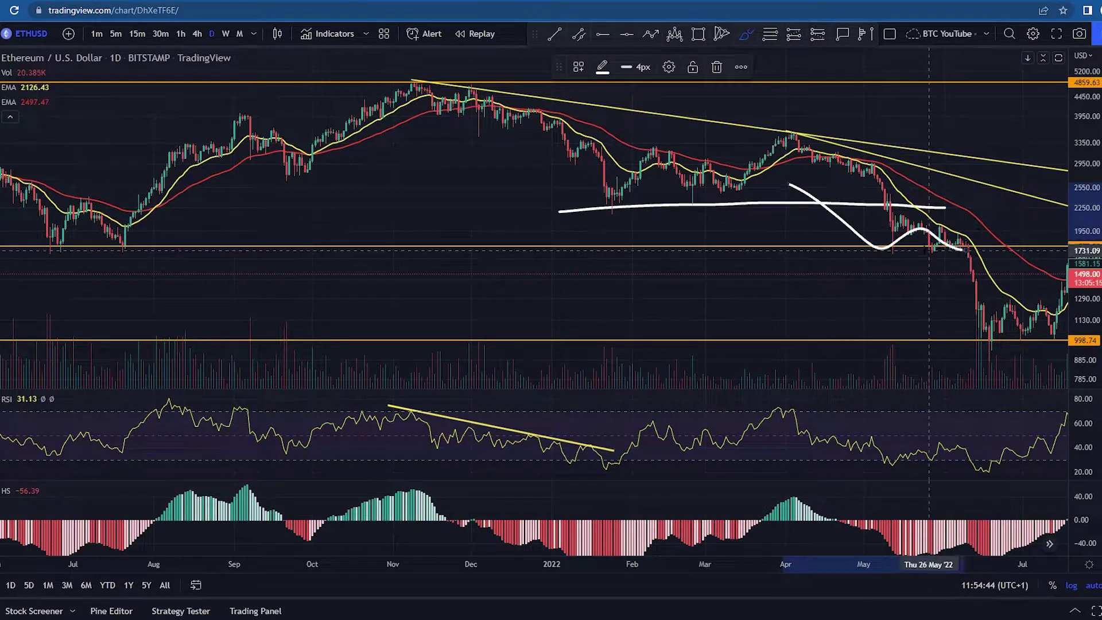
key(ctrl+z)
key(ctrl+z)
key(Escape)
Measure the price decline from the autumn 2021 peak to the June 2022 low.
drag(861, 260, 521, 268)
scroll(413, 259, up, 3)
drag(439, 260, 455, 272)
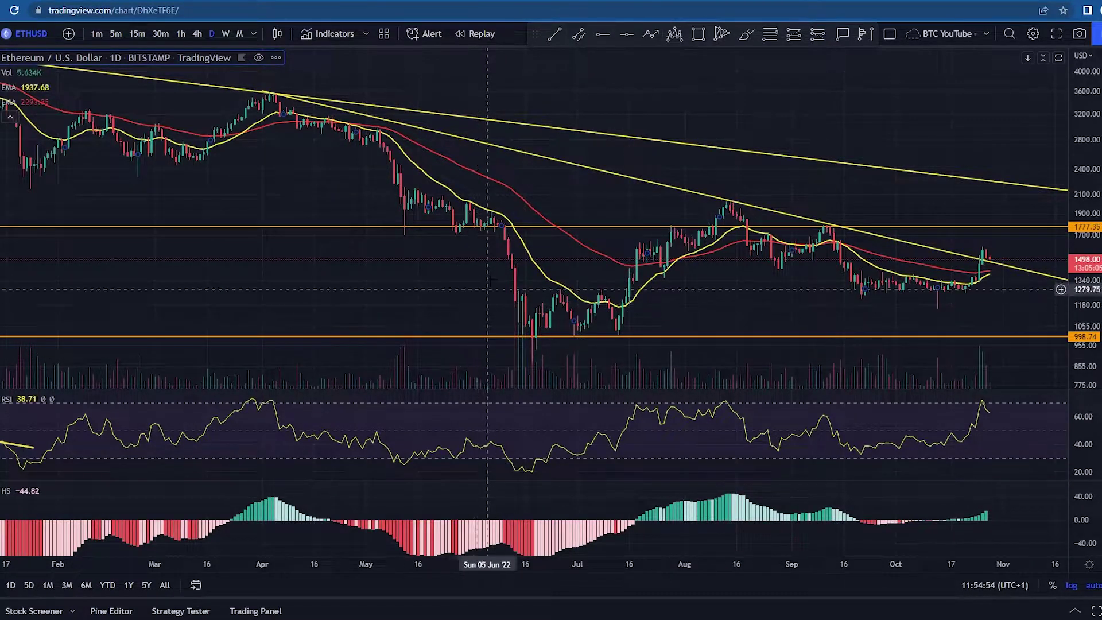
drag(463, 282, 433, 279)
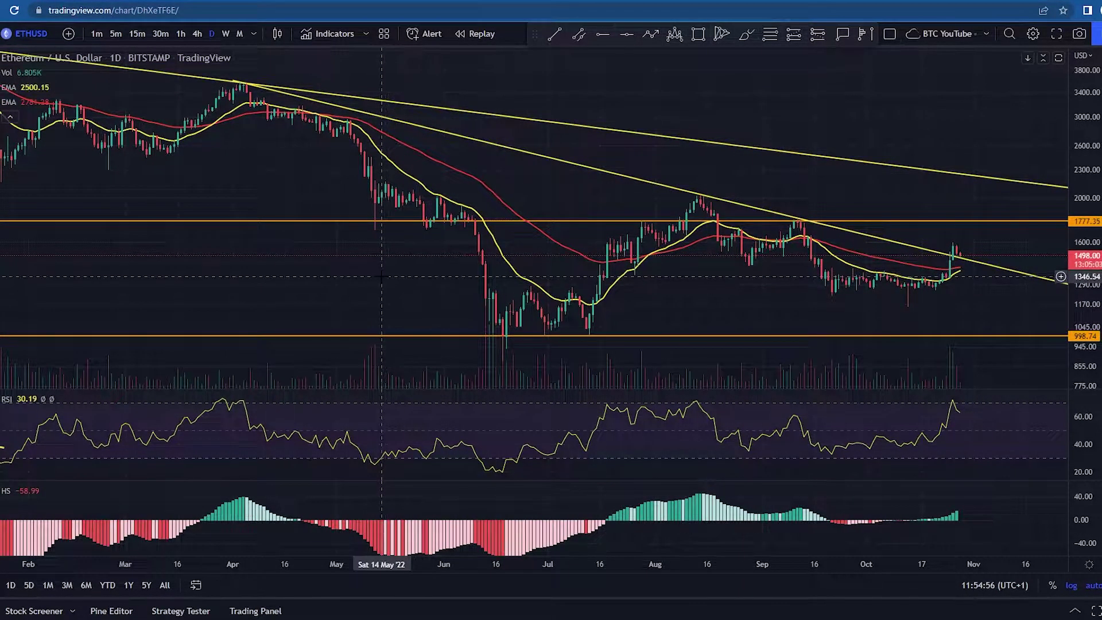
scroll(379, 266, down, 3)
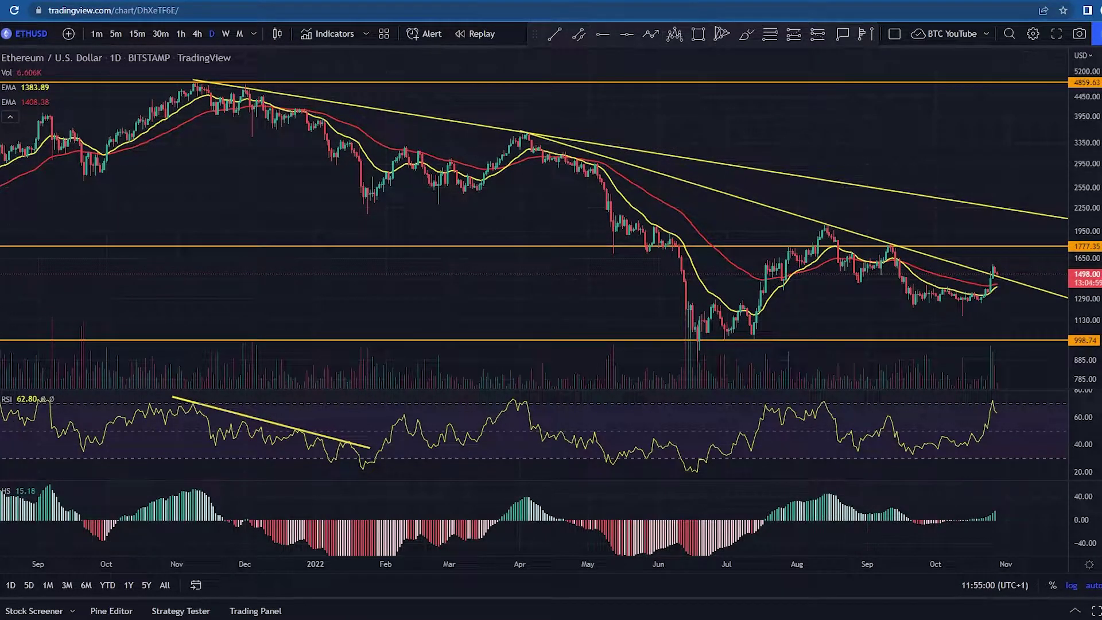
shift+click(162, 81)
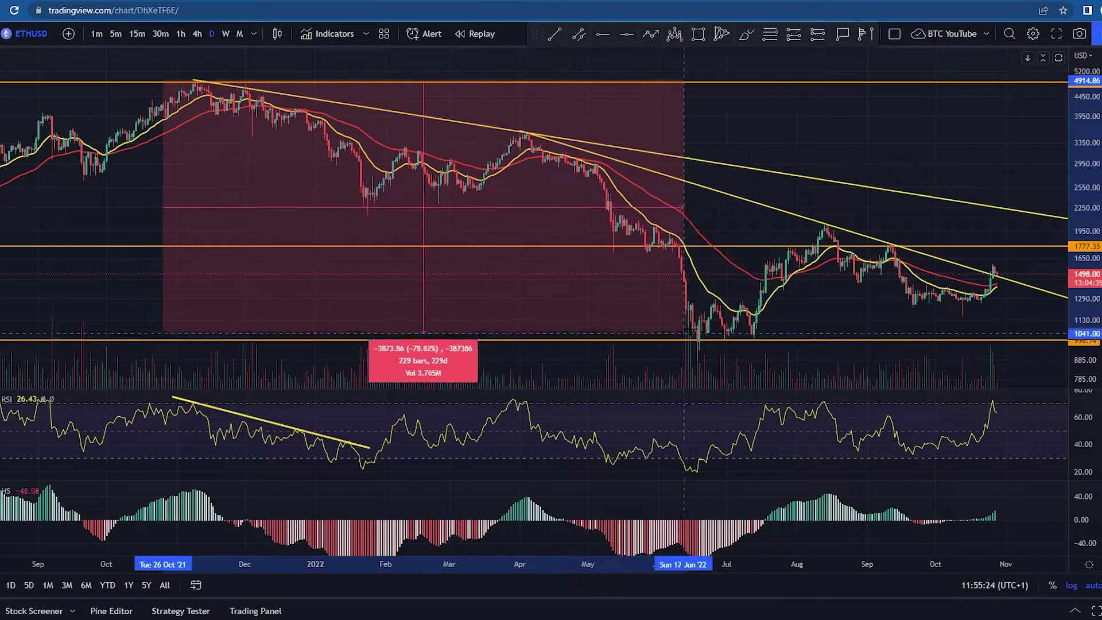
click(680, 336)
Brush a resistance over the June to July 2022 highs with a W-shaped path beneath it, and remove the W-shaped path.
mouse_move(680, 336)
mouse_down()
mouse_move(622, 321)
mouse_move(626, 372)
mouse_move(655, 348)
mouse_up()
click(746, 34)
key(Delete)
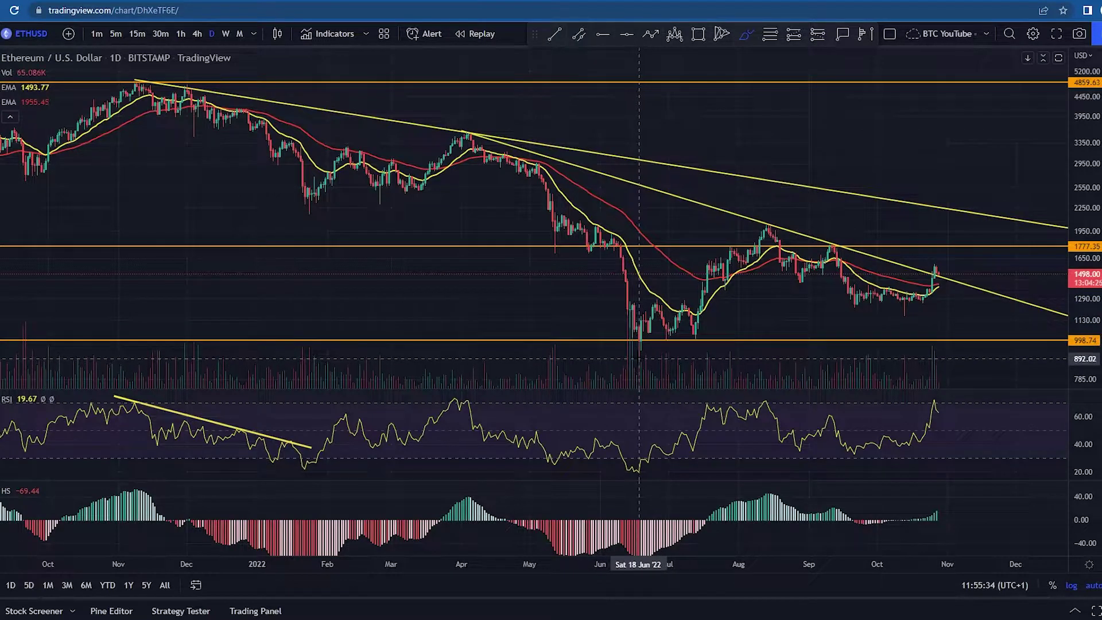
key(Delete)
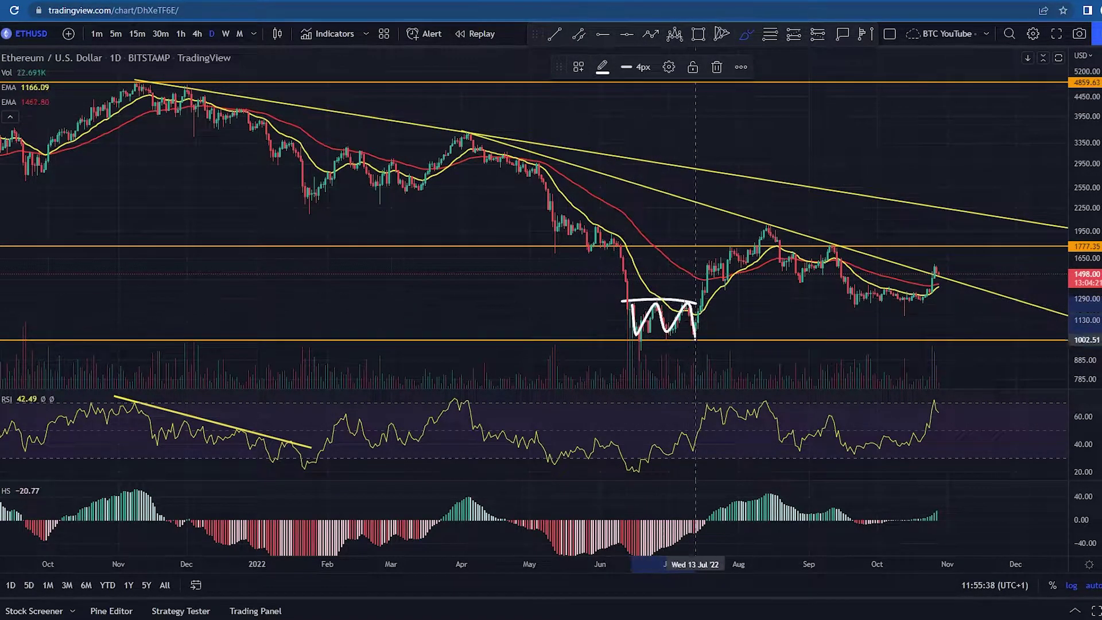
key(Delete)
drag(599, 291, 494, 291)
drag(662, 314, 572, 304)
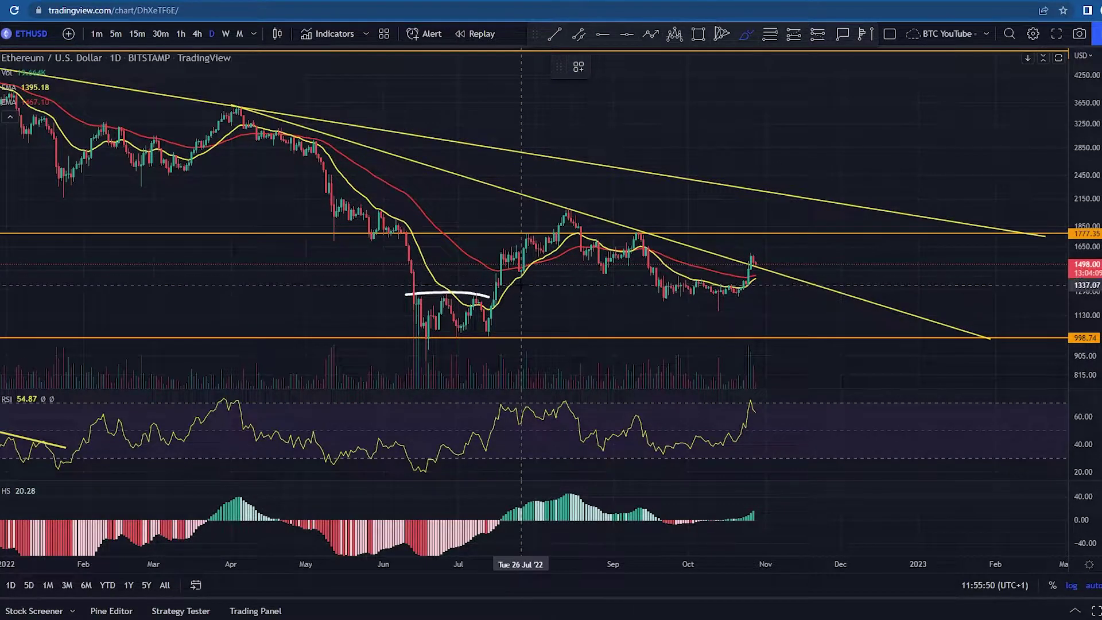
Brush the rally from the July 2022 lows into August twice, undoing each stroke.
mouse_move(491, 294)
mouse_down()
mouse_move(568, 239)
mouse_move(568, 202)
mouse_up()
key(ctrl+z)
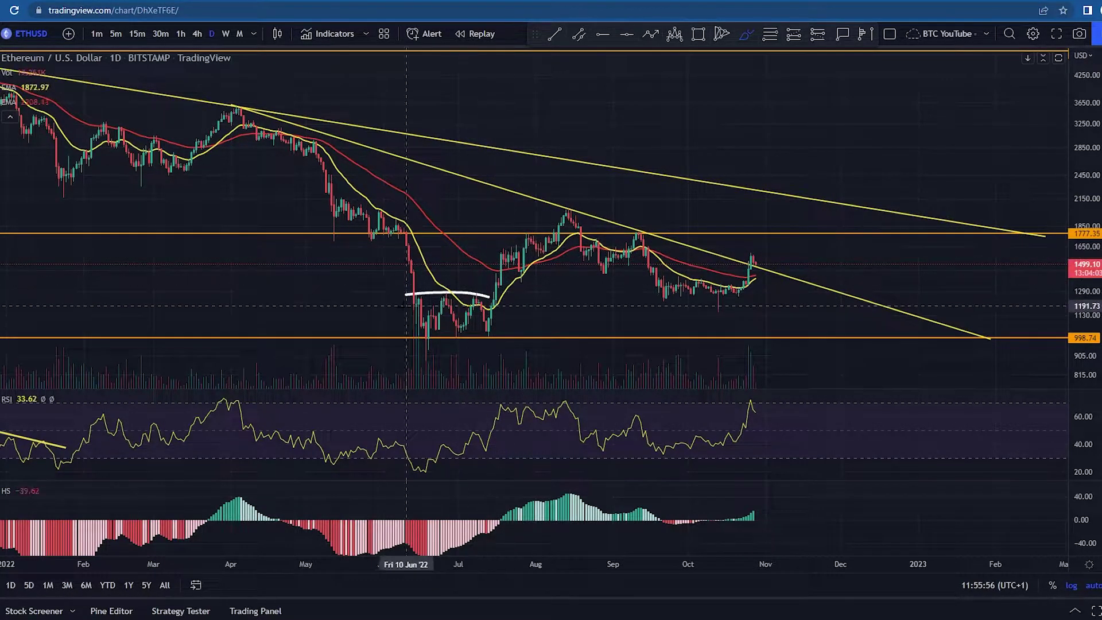
drag(489, 310, 514, 256)
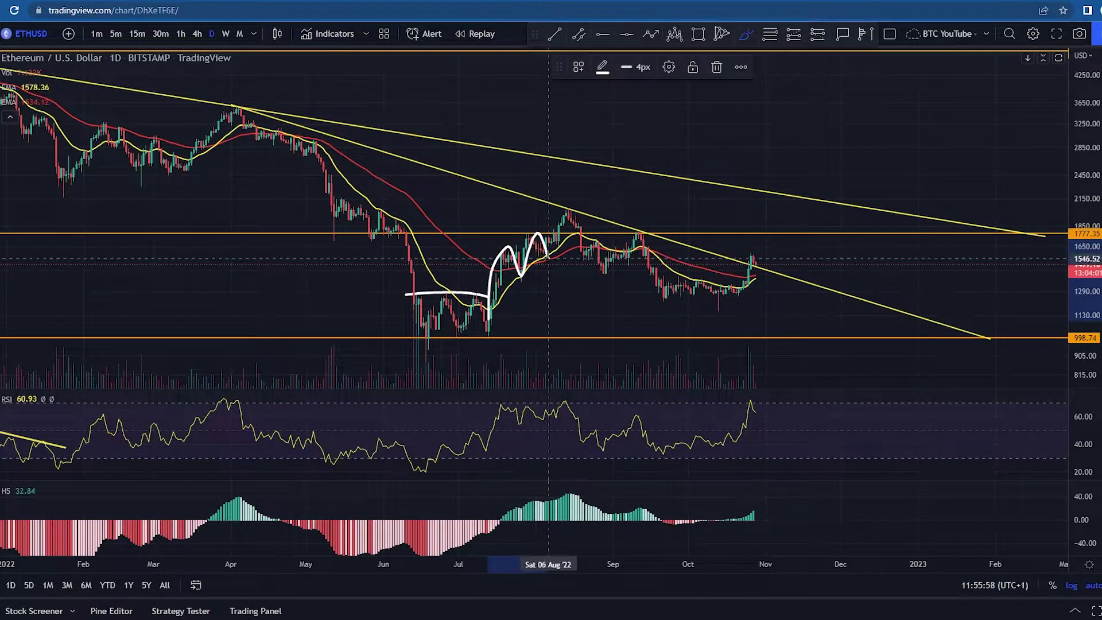
key(ctrl+z)
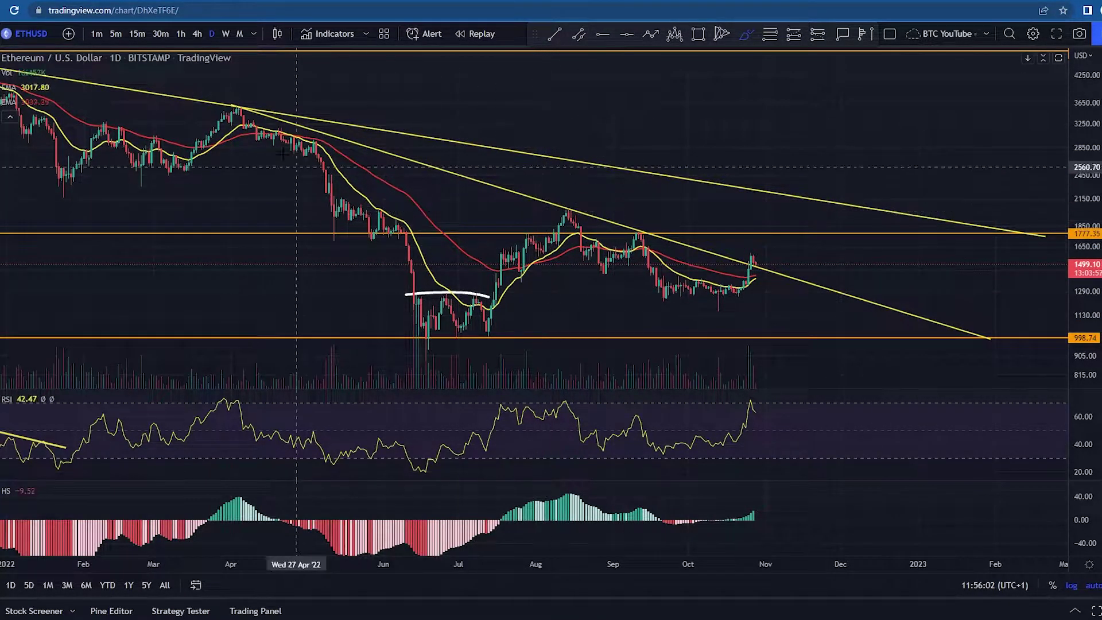
Brush the mid-August to late September 2022 decline with its early September rebound, and undo the strokes.
drag(505, 247, 522, 282)
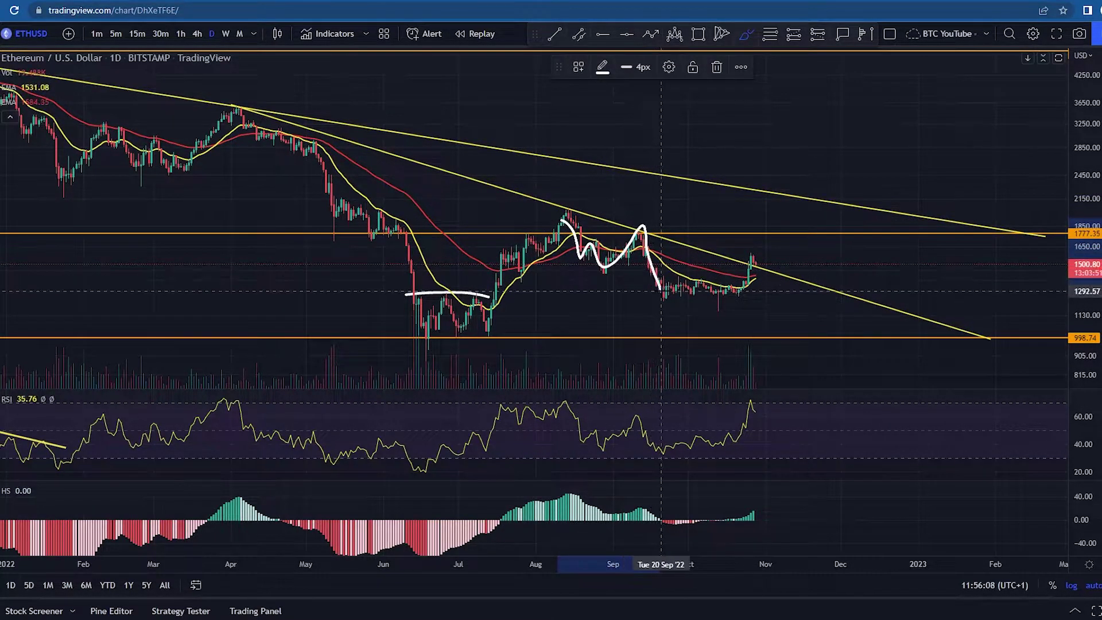
key(ctrl+z)
mouse_move(554, 208)
mouse_down()
mouse_move(590, 247)
mouse_move(644, 230)
mouse_move(674, 292)
mouse_up()
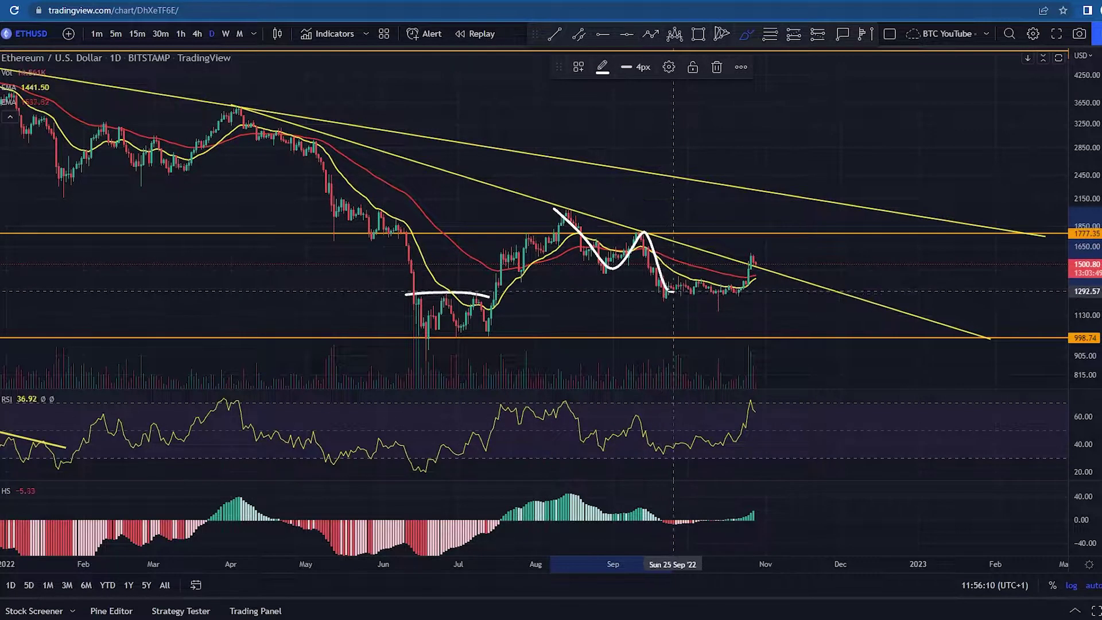
key(ctrl+z)
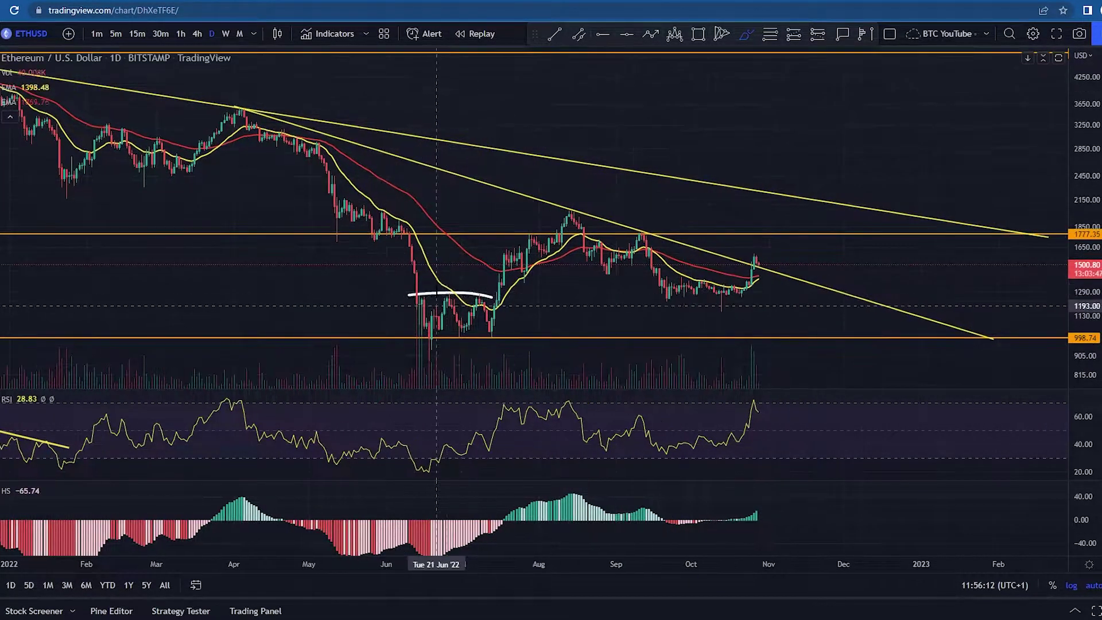
Brush the path from the summer lows over the August peak to the October base, circle the late October breakout, and undo all strokes.
scroll(436, 305, left, 3)
scroll(584, 299, up, 5)
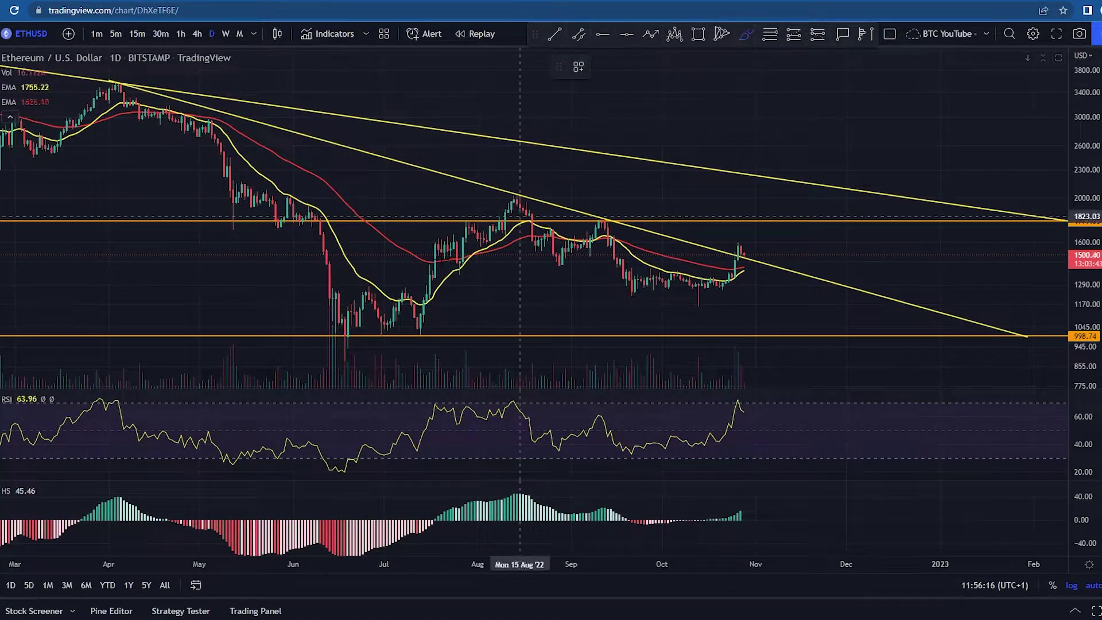
mouse_move(362, 339)
mouse_down()
mouse_move(574, 218)
mouse_move(644, 288)
mouse_move(758, 281)
mouse_up()
mouse_move(756, 236)
mouse_down()
mouse_move(738, 263)
mouse_move(772, 230)
mouse_up()
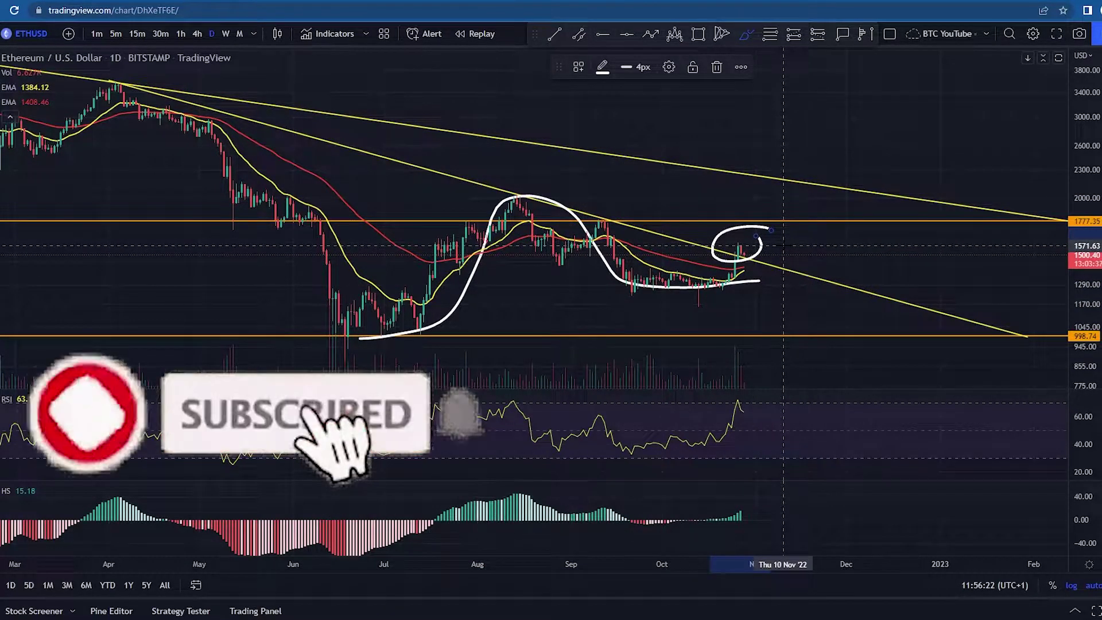
mouse_move(721, 287)
mouse_down()
mouse_move(771, 194)
mouse_move(729, 188)
mouse_up()
key(ctrl+z)
key(ctrl+z)
key(ctrl+z)
key(ctrl+z)
Brush a path from the June 2022 low to a projected rise through November and a stepped rally into January 2023, and undo both.
mouse_move(347, 340)
mouse_down()
mouse_move(430, 275)
mouse_move(700, 256)
mouse_move(784, 218)
mouse_move(818, 153)
mouse_up()
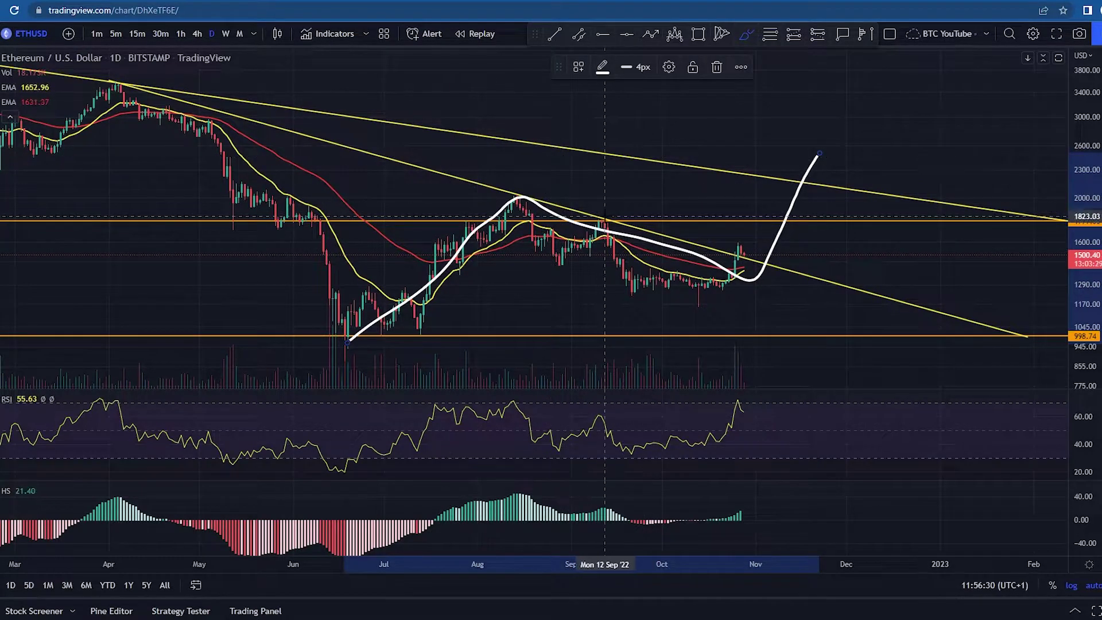
mouse_move(719, 268)
mouse_down()
mouse_move(864, 138)
mouse_move(995, 96)
mouse_up()
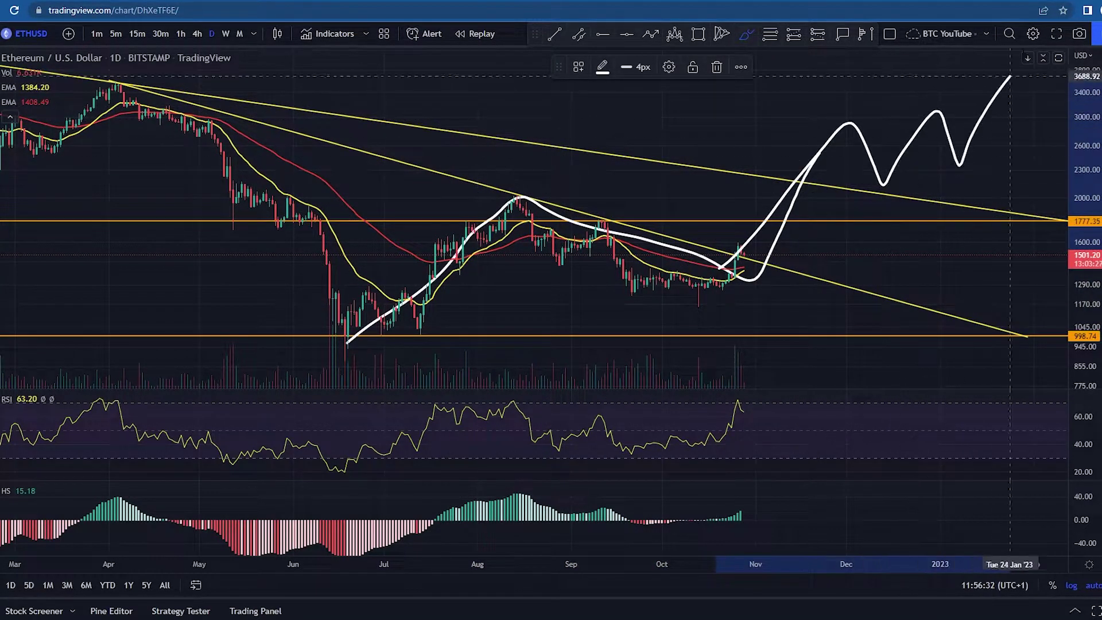
key(ctrl+z)
key(ctrl+z)
Draw a rectangle over the trading range from 6 May 2022 at about 2170 to 18 January 2023 at about 1000.
scroll(763, 161, down, 2)
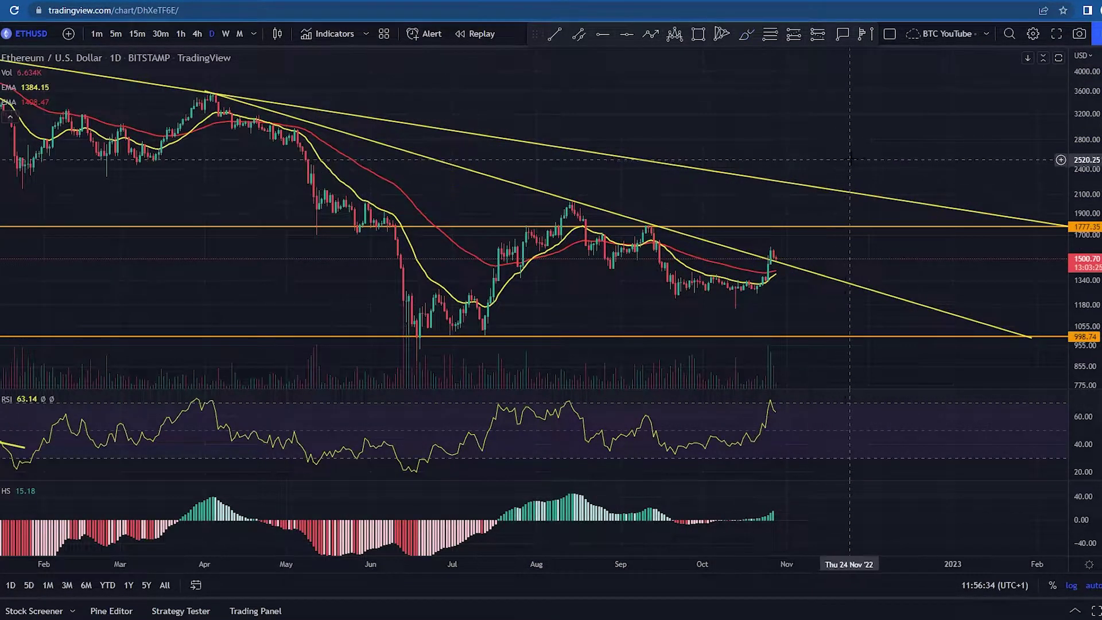
scroll(847, 160, down, 4)
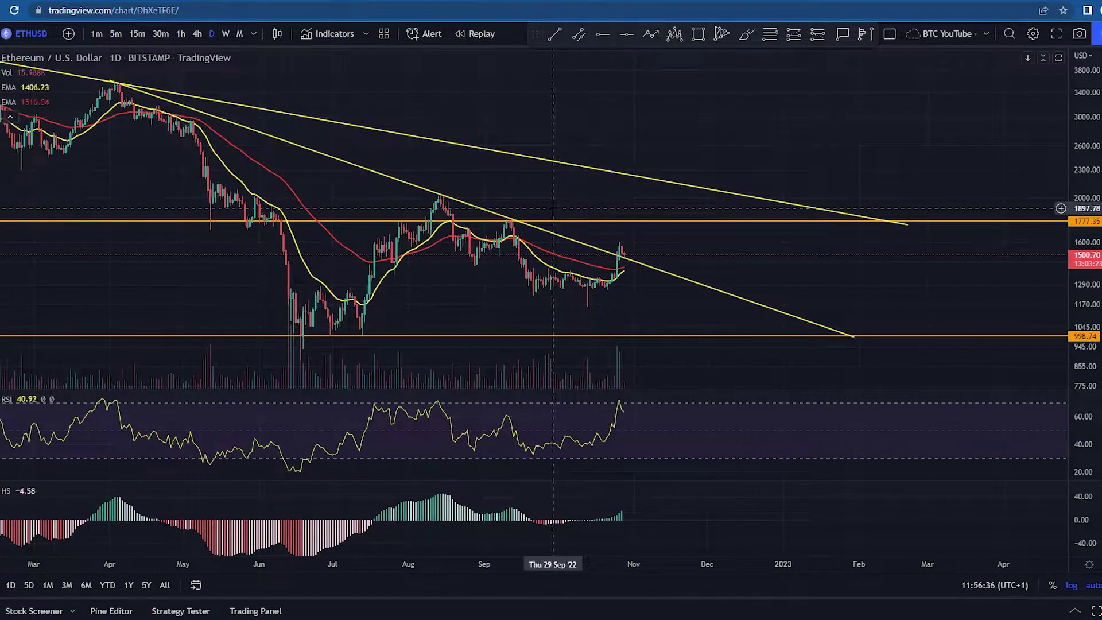
scroll(541, 201, up, 5)
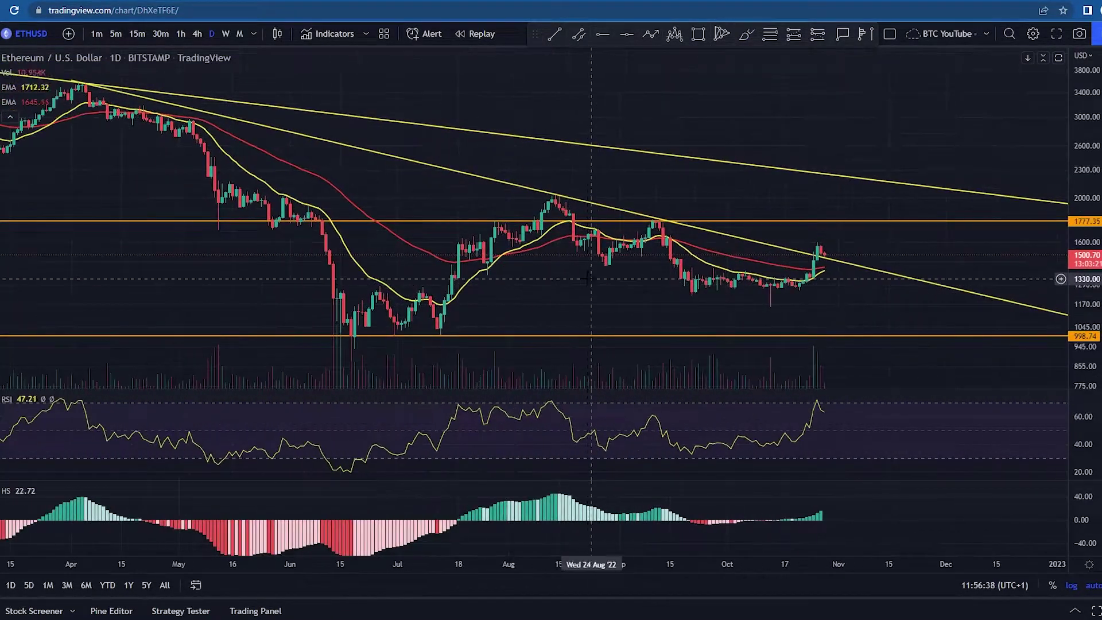
scroll(501, 284, down, 3)
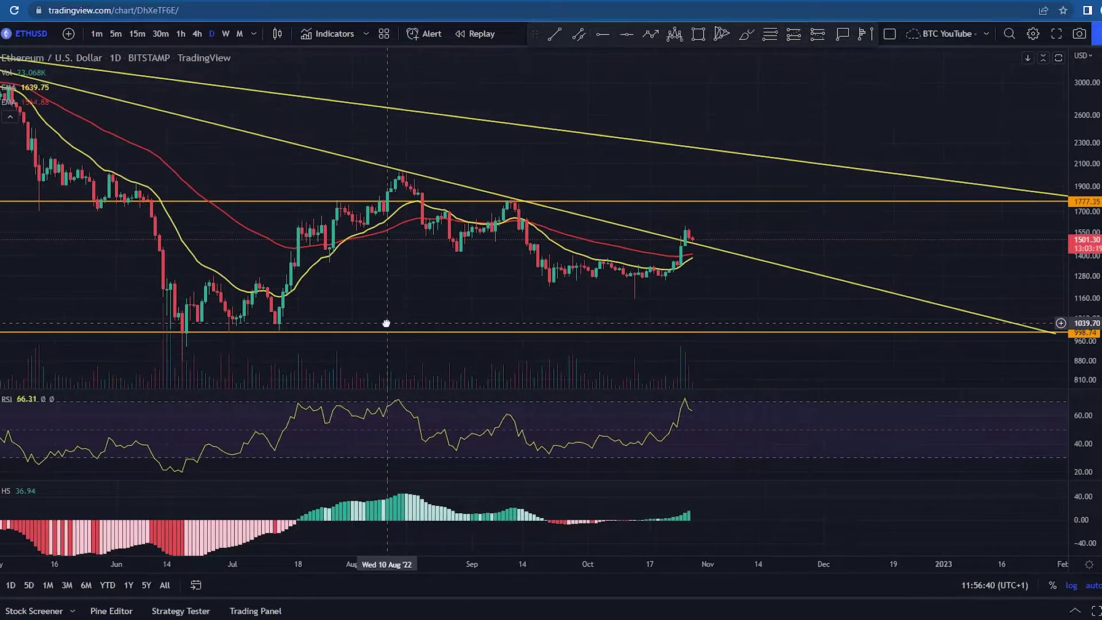
scroll(402, 310, down, 2)
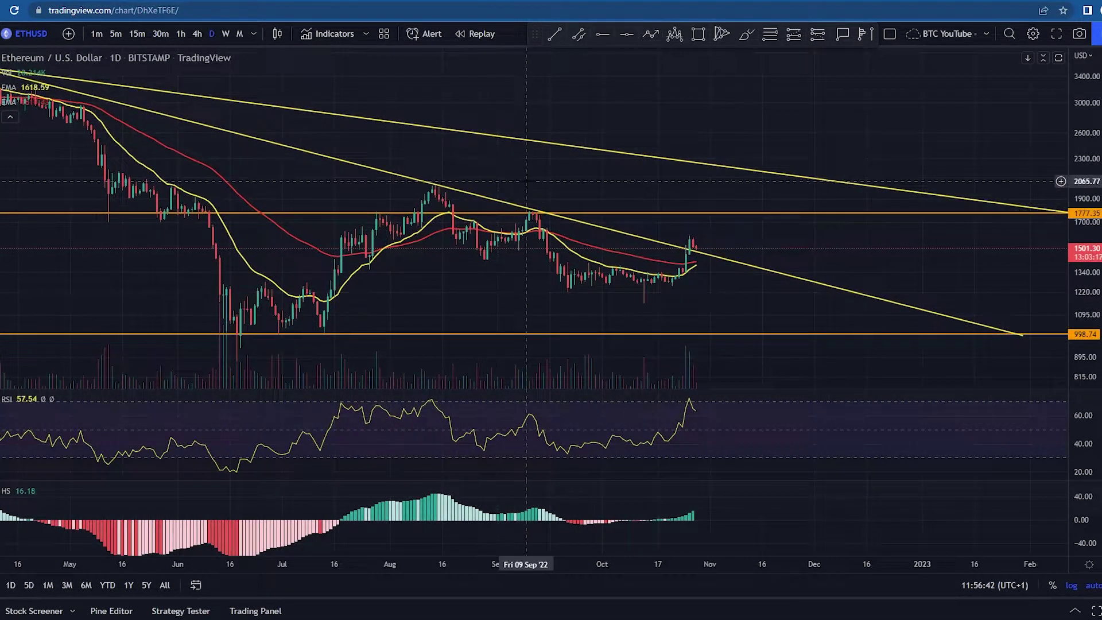
click(702, 35)
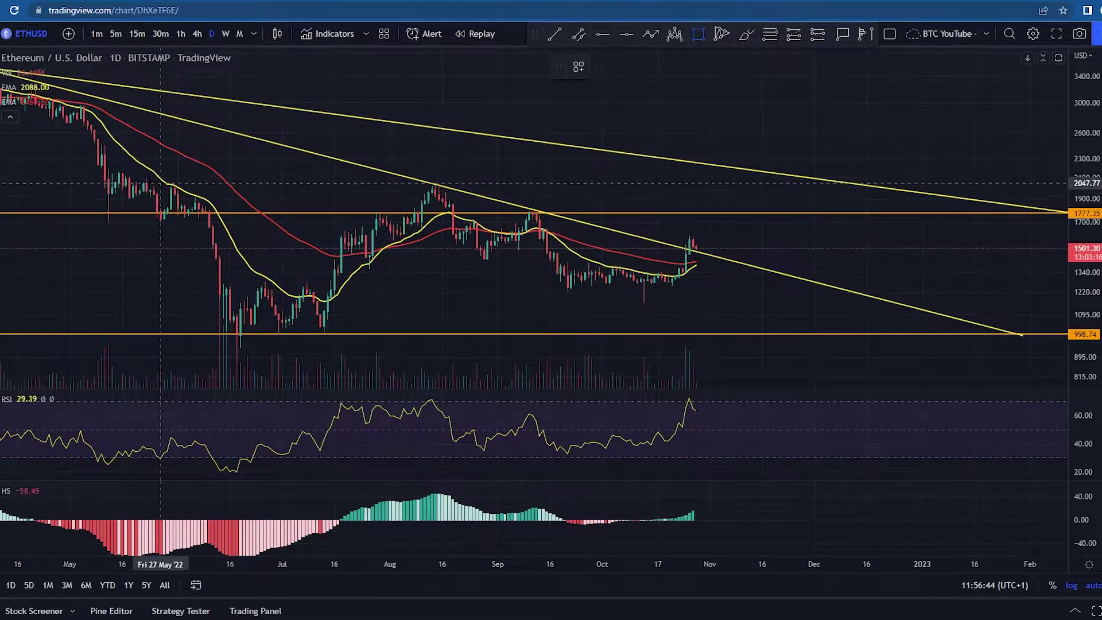
click(88, 170)
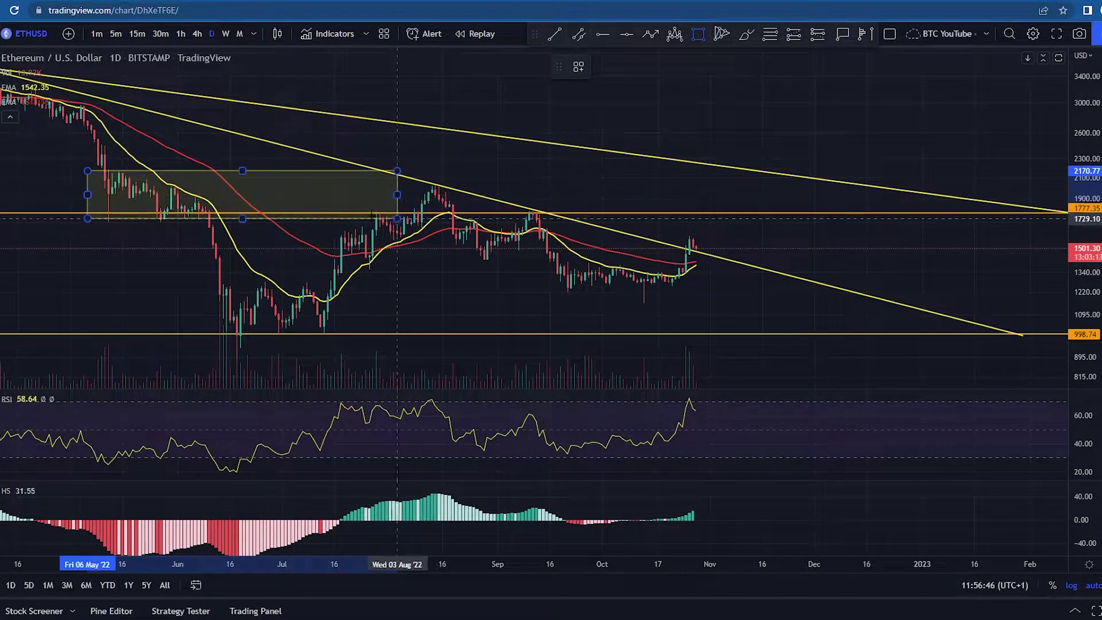
click(981, 333)
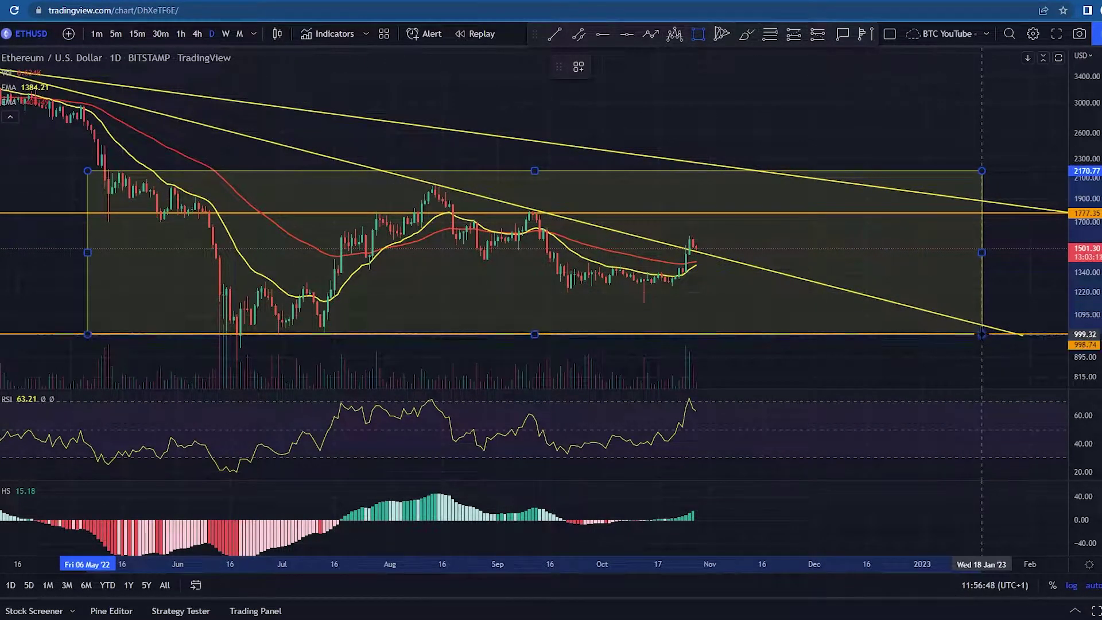
key(Escape)
Lower the rectangle's upper edge to about 1784, along the upper horizontal level.
scroll(712, 307, down, 2)
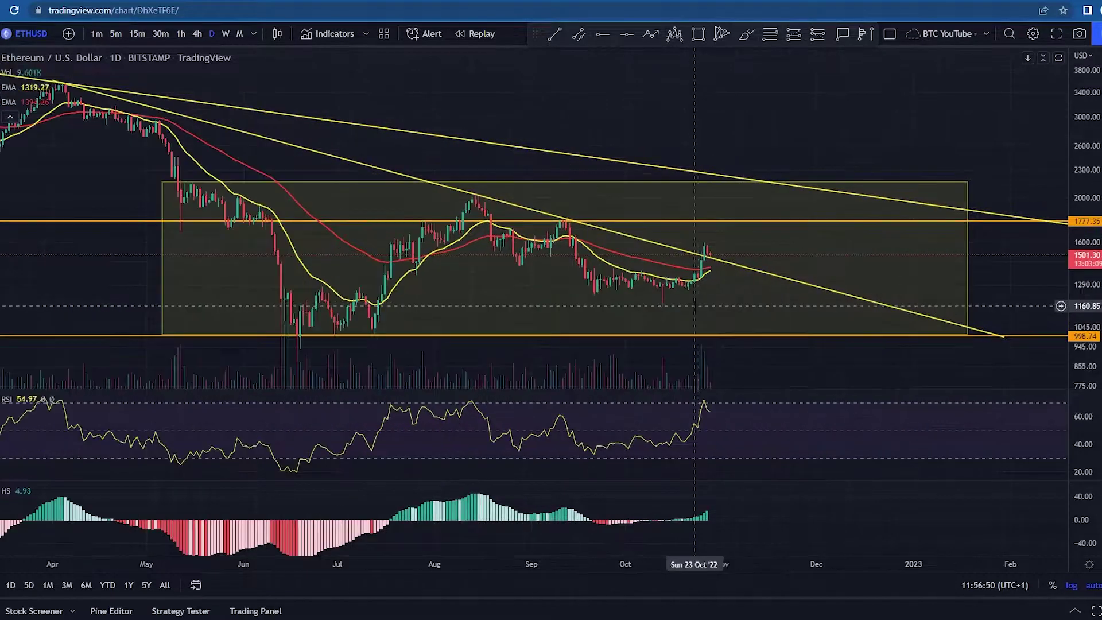
scroll(655, 140, down, 2)
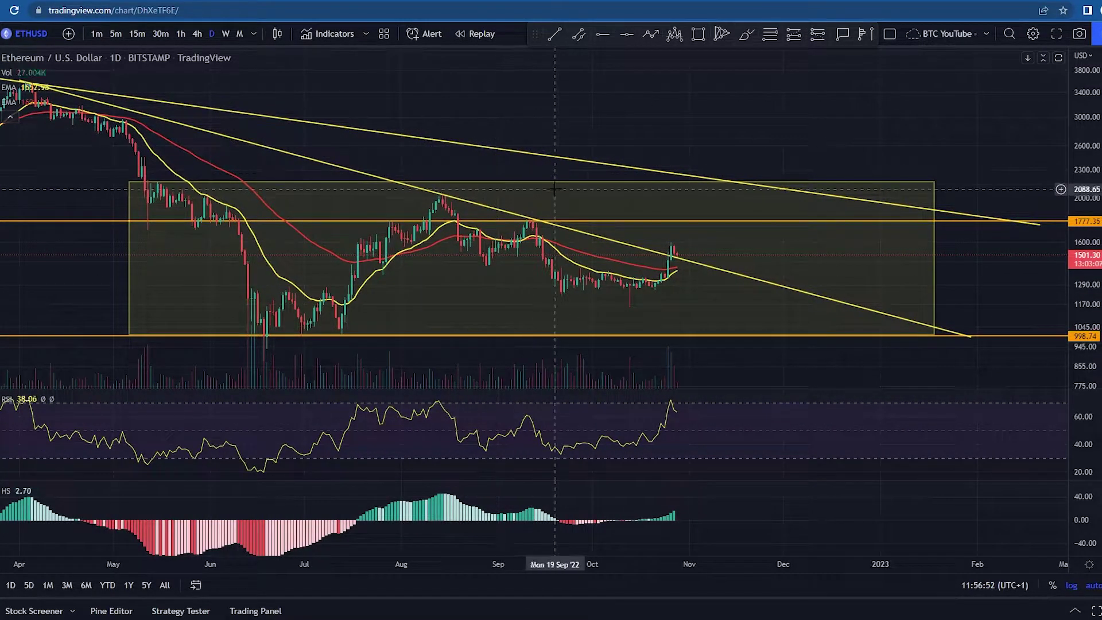
drag(531, 182, 560, 220)
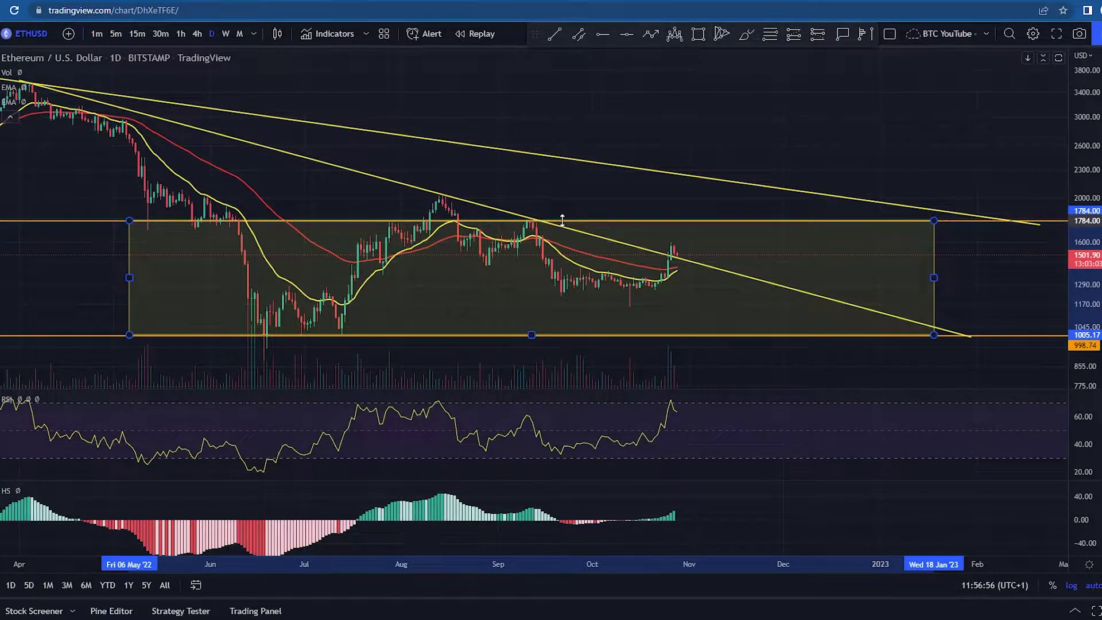
click(578, 202)
Brush the price path inside the range from mid-June to the end of October 2022, and undo the stroke.
drag(621, 201, 672, 202)
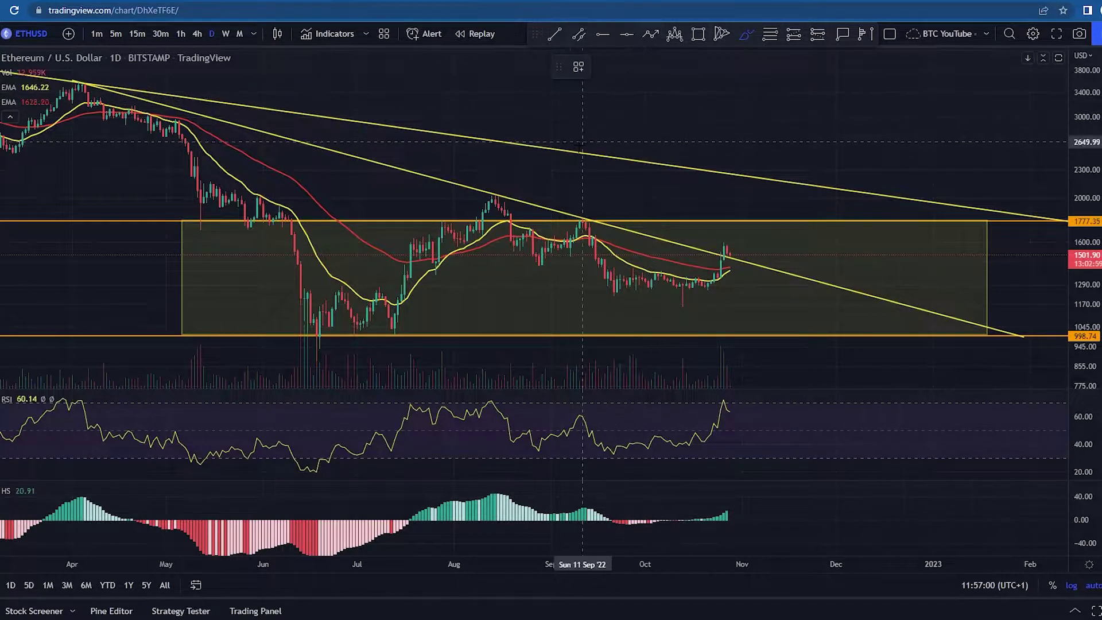
mouse_move(291, 301)
mouse_down()
mouse_move(370, 319)
mouse_move(431, 241)
mouse_move(485, 230)
mouse_move(491, 194)
mouse_move(514, 233)
mouse_move(580, 219)
mouse_move(605, 277)
mouse_move(732, 289)
mouse_up()
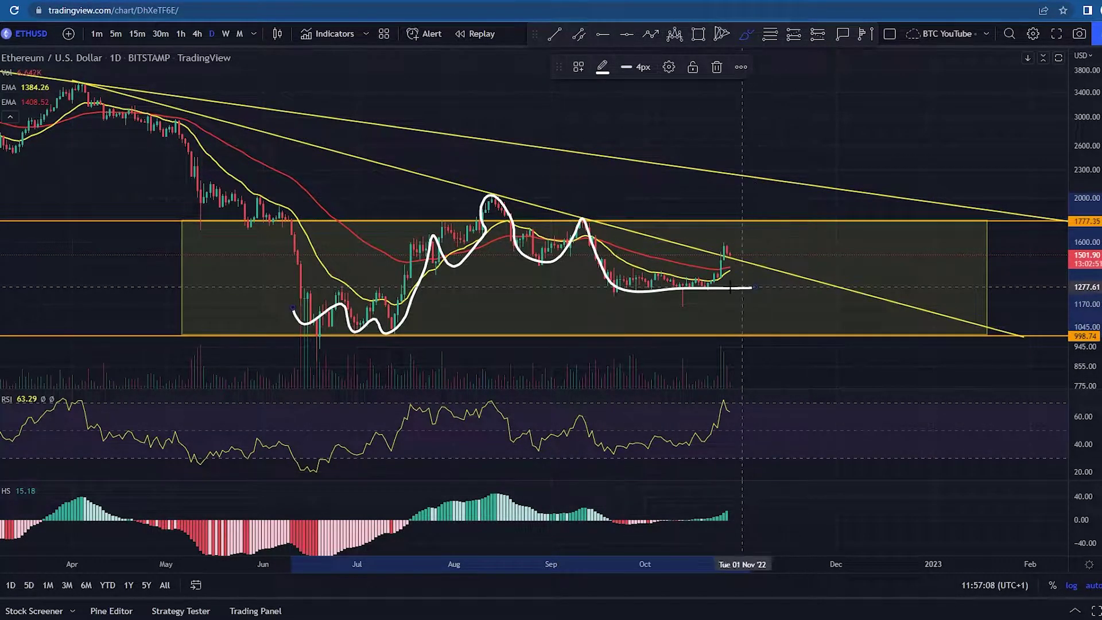
key(ctrl+z)
Brush a horizontal level near 1270 across the range from June to early November 2022, and undo the strokes.
drag(277, 290, 795, 269)
key(ctrl+z)
drag(284, 291, 764, 289)
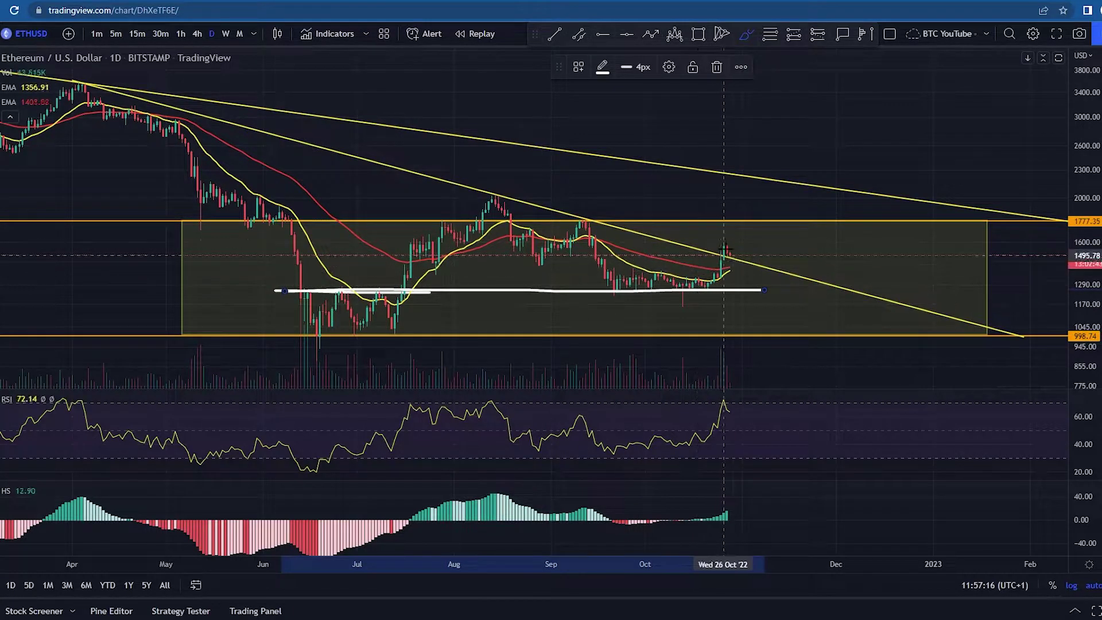
key(ctrl+z)
scroll(604, 281, up, 3)
key(Escape)
drag(560, 313, 812, 298)
scroll(812, 298, up, 2)
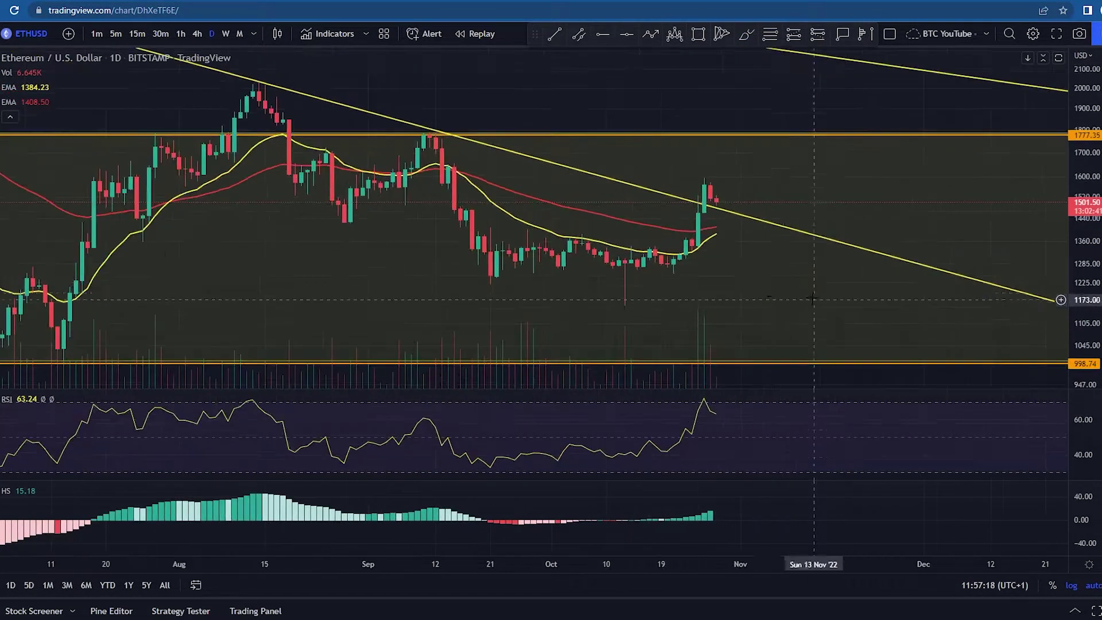
scroll(396, 201, down, 5)
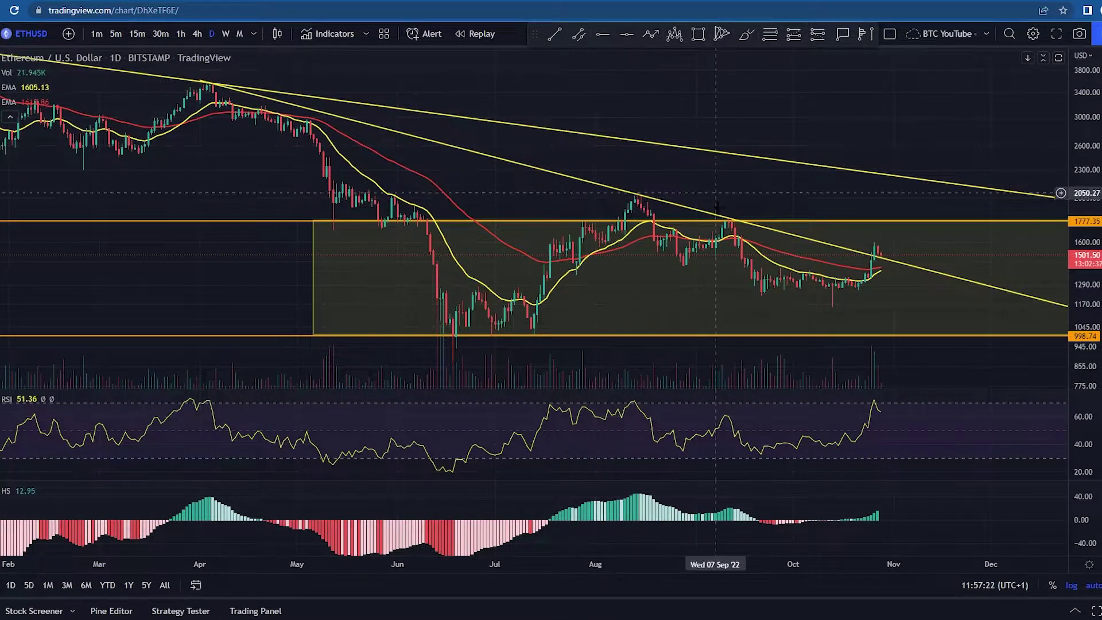
Circle the descending trend line's touches at the early April, mid-August and mid-September 2022 highs with the brush, and undo the strokes.
drag(225, 72, 223, 70)
mouse_move(646, 183)
mouse_down()
mouse_move(609, 175)
mouse_move(654, 188)
mouse_up()
drag(781, 199, 740, 192)
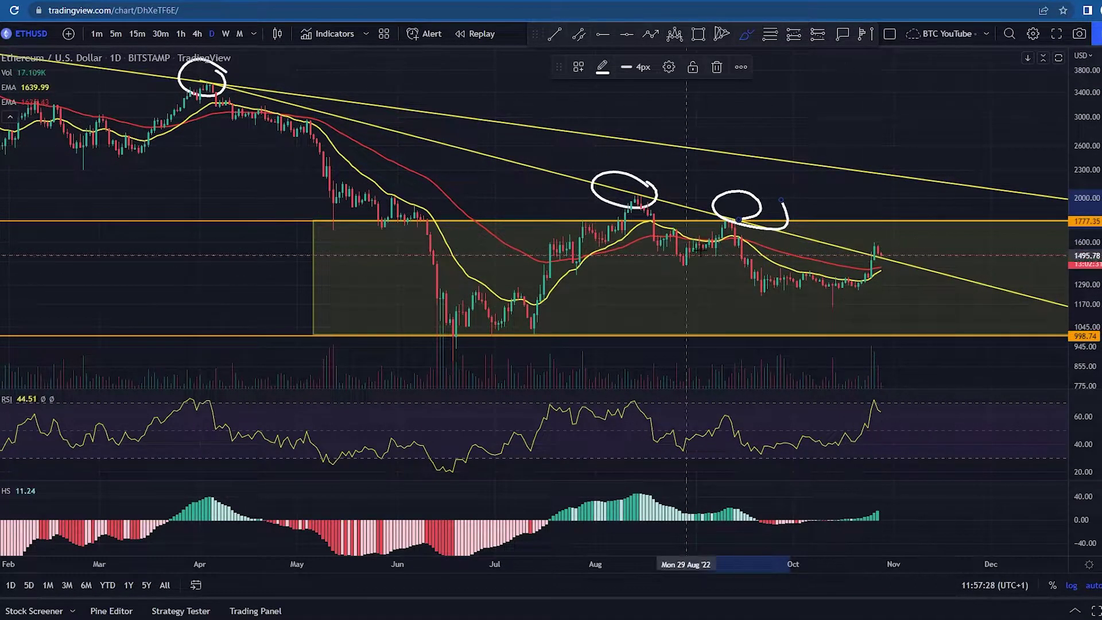
key(ctrl+z)
key(ctrl+z)
key(ctrl+z)
Brush a short pullback path from the late October 2022 candles to about 1430 on 2 November 2022, and undo the stroke.
scroll(719, 246, up, 3)
scroll(720, 247, up, 2)
mouse_move(661, 213)
mouse_down()
mouse_move(674, 243)
mouse_move(707, 251)
mouse_up()
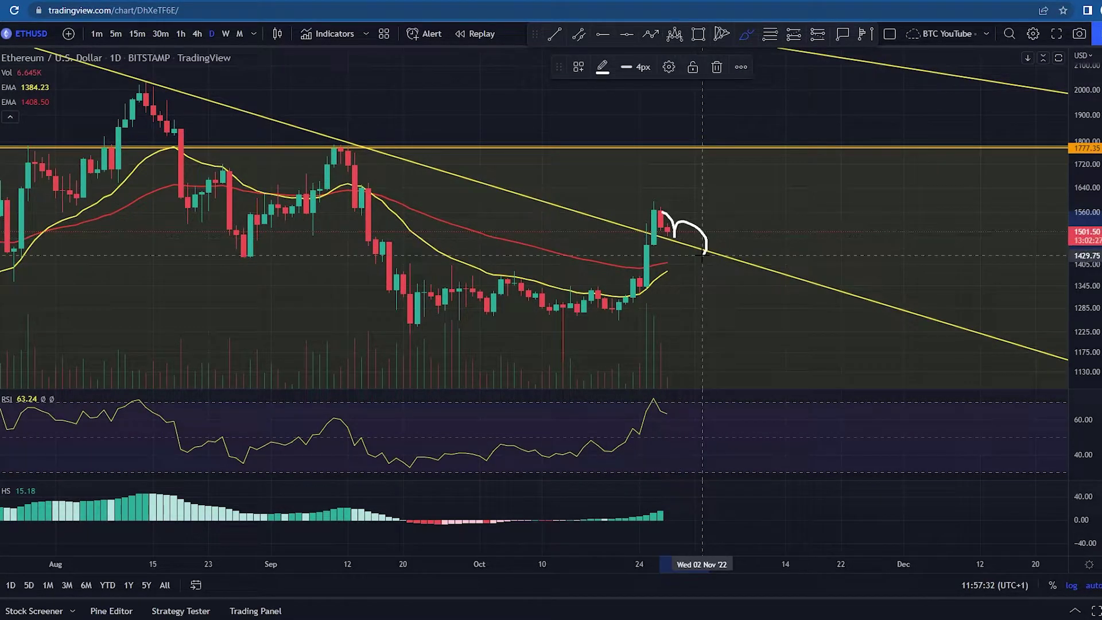
key(ctrl+z)
Brush upward projections from the late October 2022 candles and a circle around the 1777.35 level, and undo the strokes.
drag(796, 224, 692, 223)
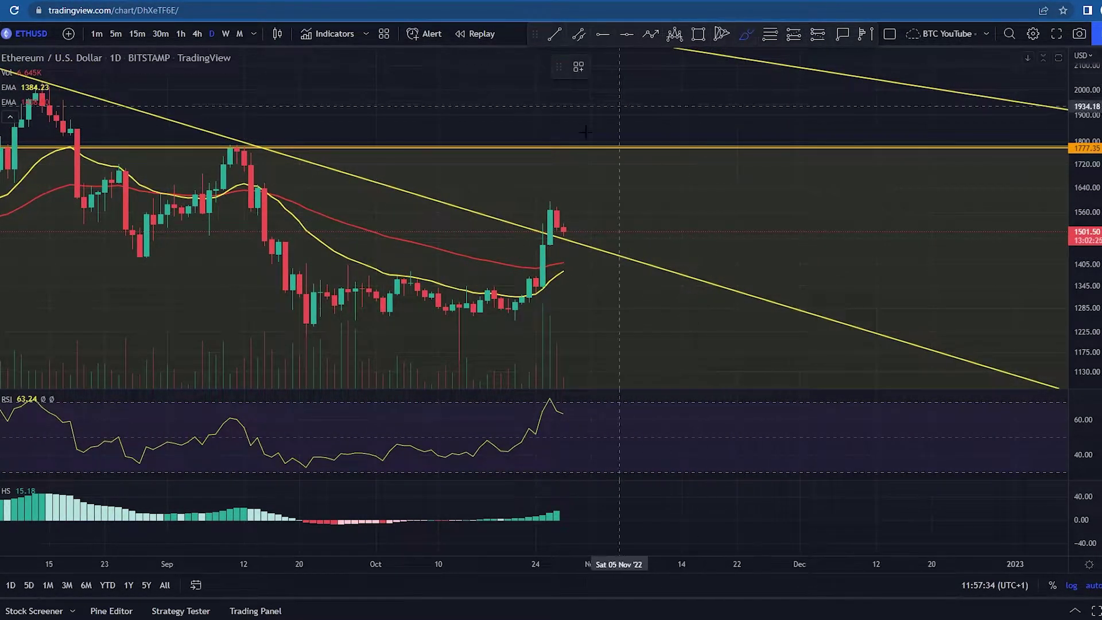
mouse_move(556, 225)
mouse_down()
mouse_move(560, 207)
mouse_move(594, 236)
mouse_move(637, 223)
mouse_move(669, 268)
mouse_move(751, 151)
mouse_move(737, 131)
mouse_move(718, 179)
mouse_move(725, 145)
mouse_move(771, 124)
mouse_up()
key(ctrl+z)
key(ctrl+z)
key(ctrl+z)
scroll(660, 175, down, 3)
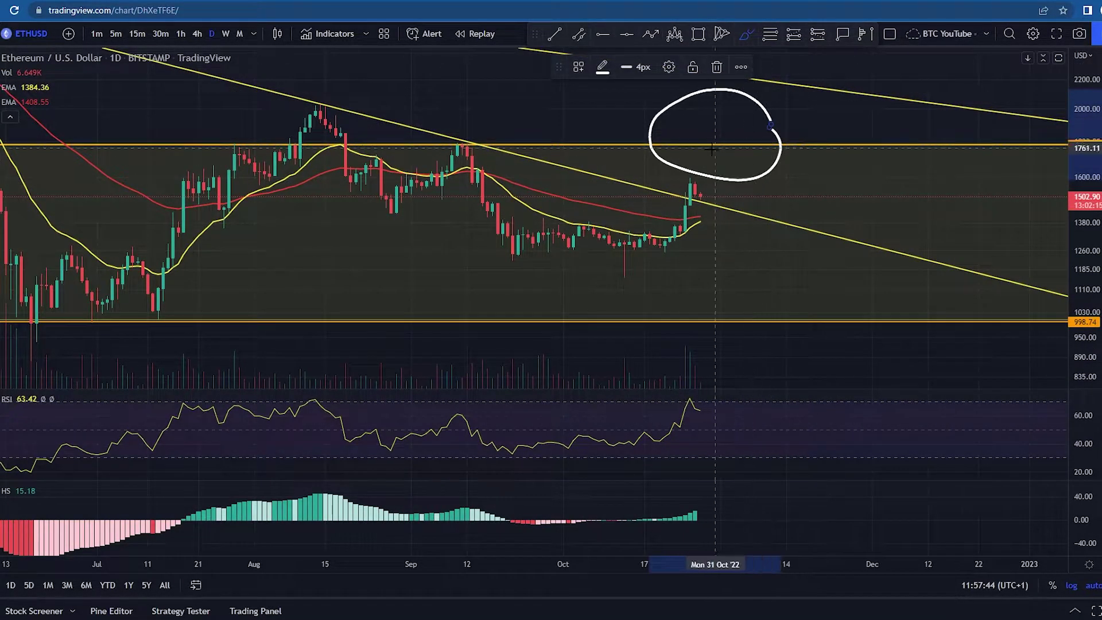
drag(696, 172, 787, 88)
key(ctrl+z)
key(ctrl+z)
Brush a mark around the August 2022 high and a rising projection from the late October price, and remove both strokes.
drag(258, 98, 253, 99)
key(ctrl+z)
scroll(641, 136, down, 2)
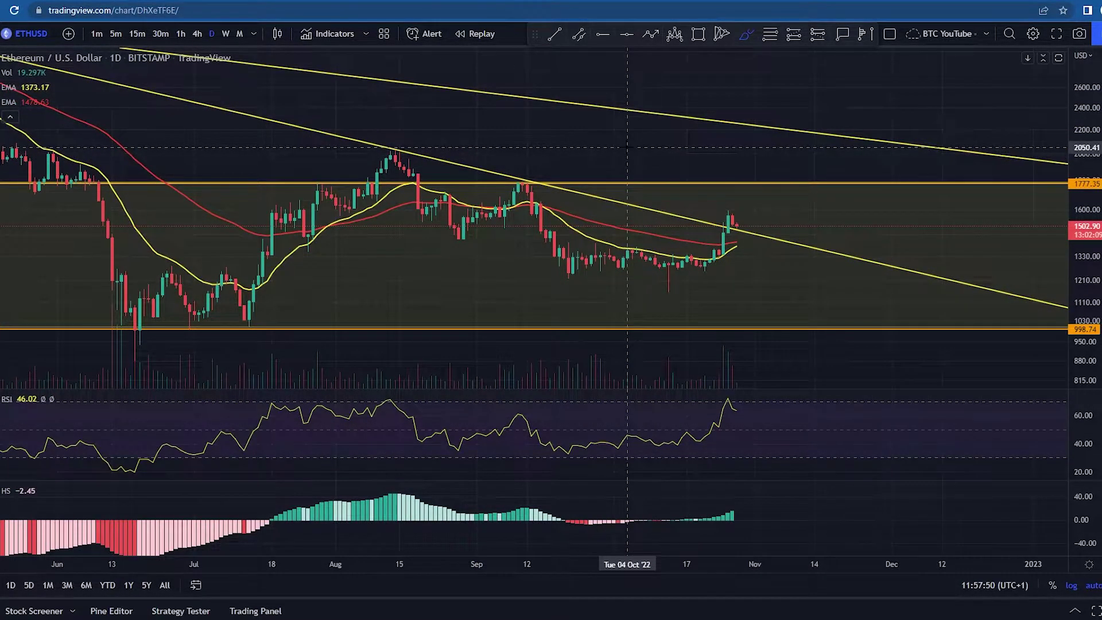
scroll(627, 147, down, 2)
mouse_move(792, 262)
mouse_down()
mouse_move(833, 163)
mouse_move(1013, 97)
mouse_up()
key(Delete)
Circle the price action from mid-July to late October 2022 with the brush, and delete the stroke.
drag(734, 201, 676, 199)
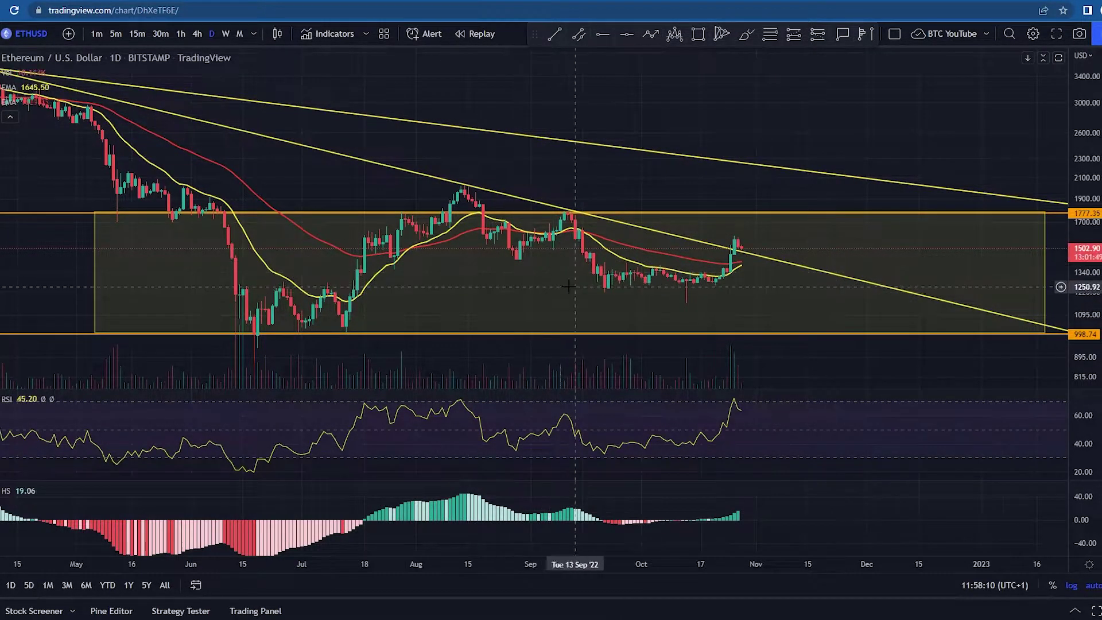
drag(574, 279, 519, 283)
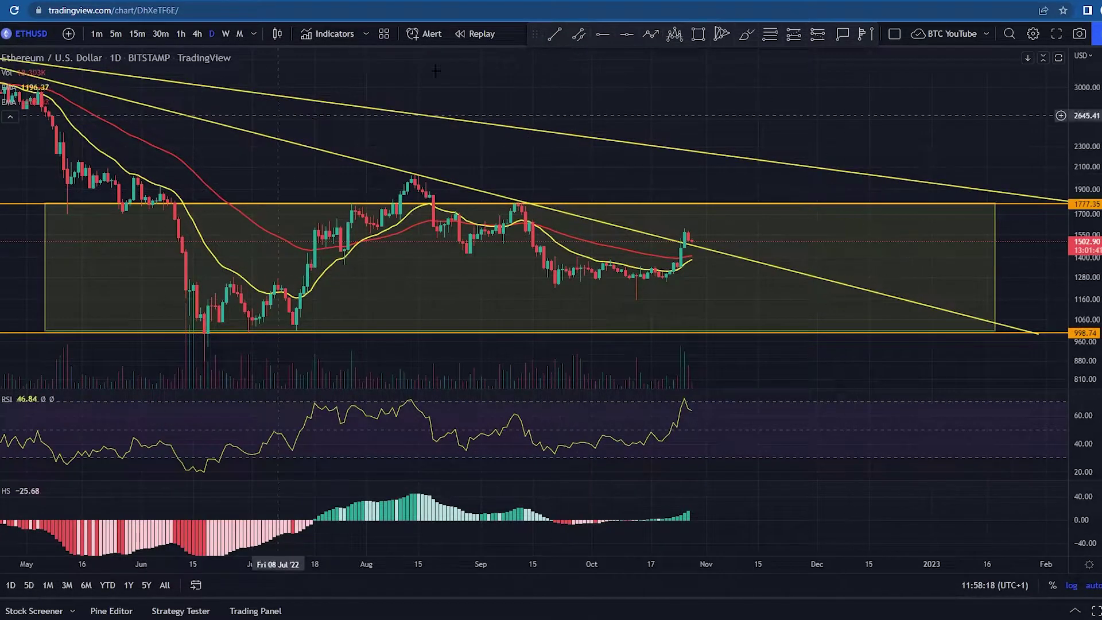
drag(770, 106, 776, 93)
click(748, 34)
mouse_move(476, 171)
mouse_down()
mouse_move(307, 270)
mouse_move(504, 201)
mouse_up()
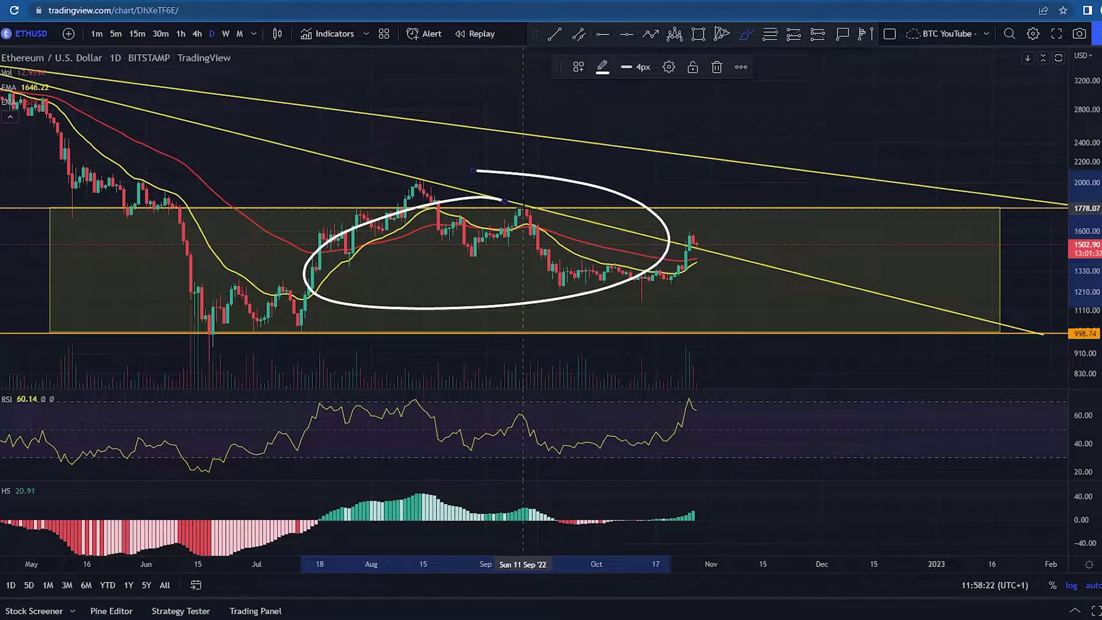
key(Delete)
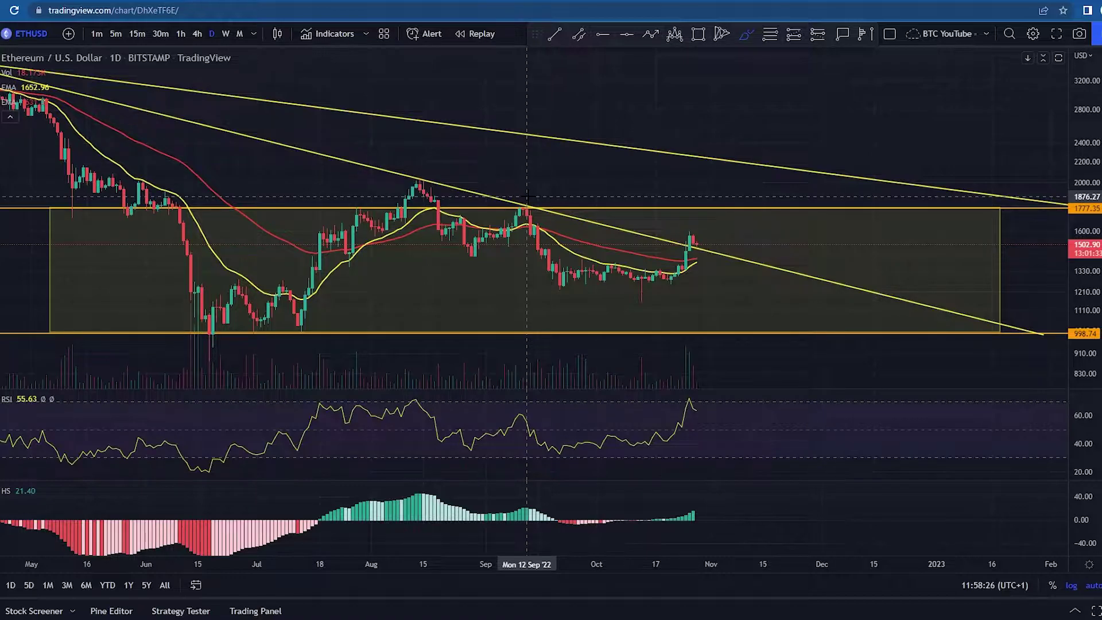
key(Escape)
drag(538, 195, 510, 189)
scroll(510, 188, left, 2)
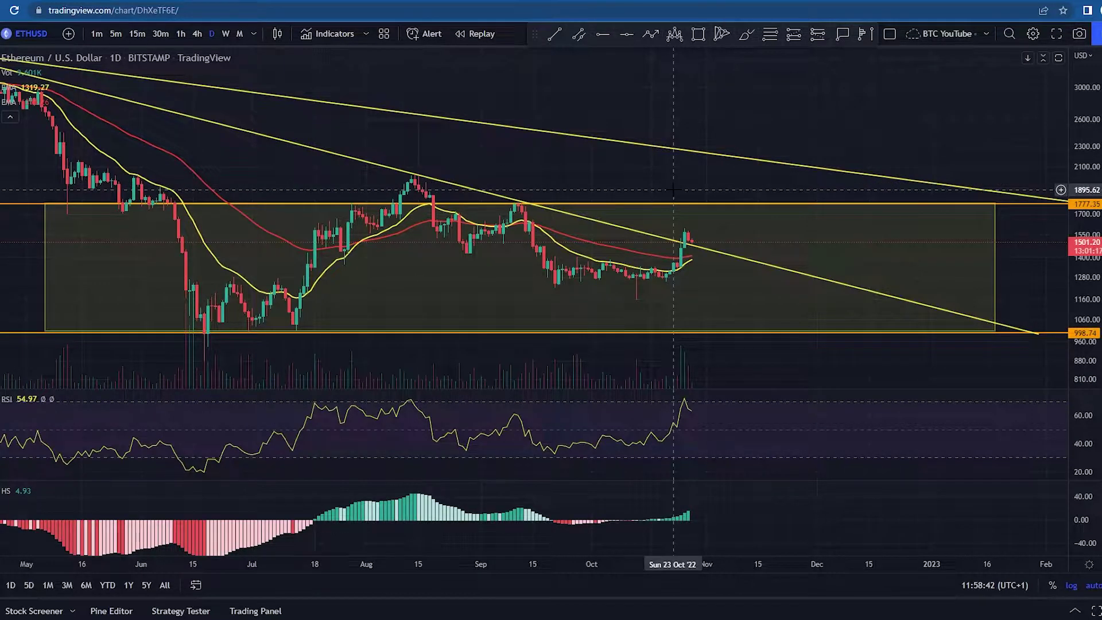
drag(654, 192, 621, 189)
scroll(418, 195, down, 3)
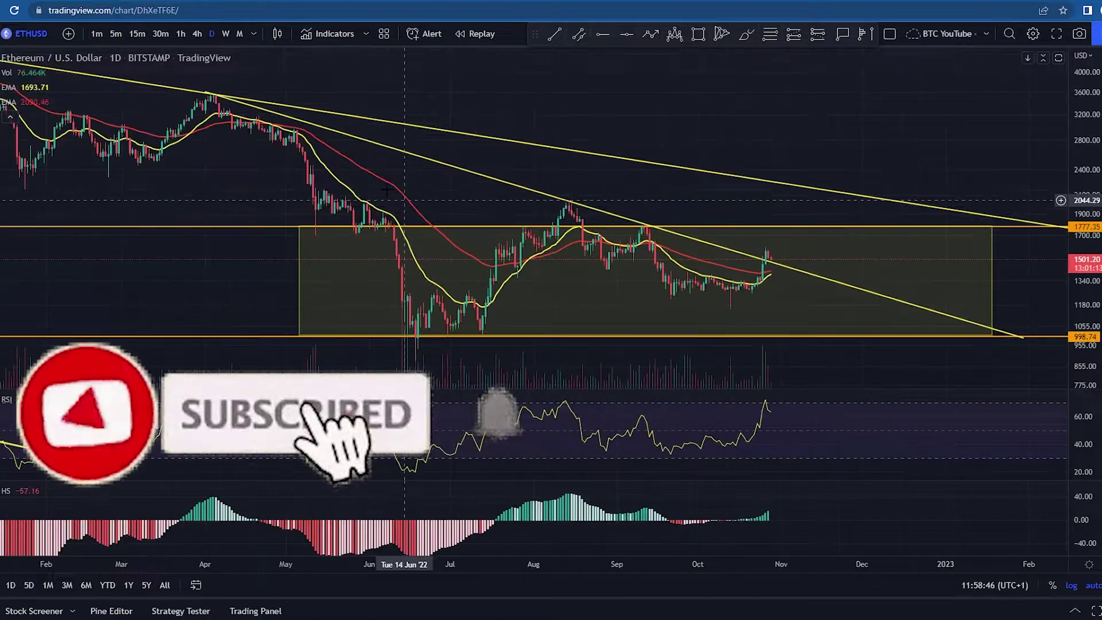
Circle the area at the 1777.35 level from late October to mid-November 2022 with the brush, and delete the stroke.
scroll(592, 172, up, 5)
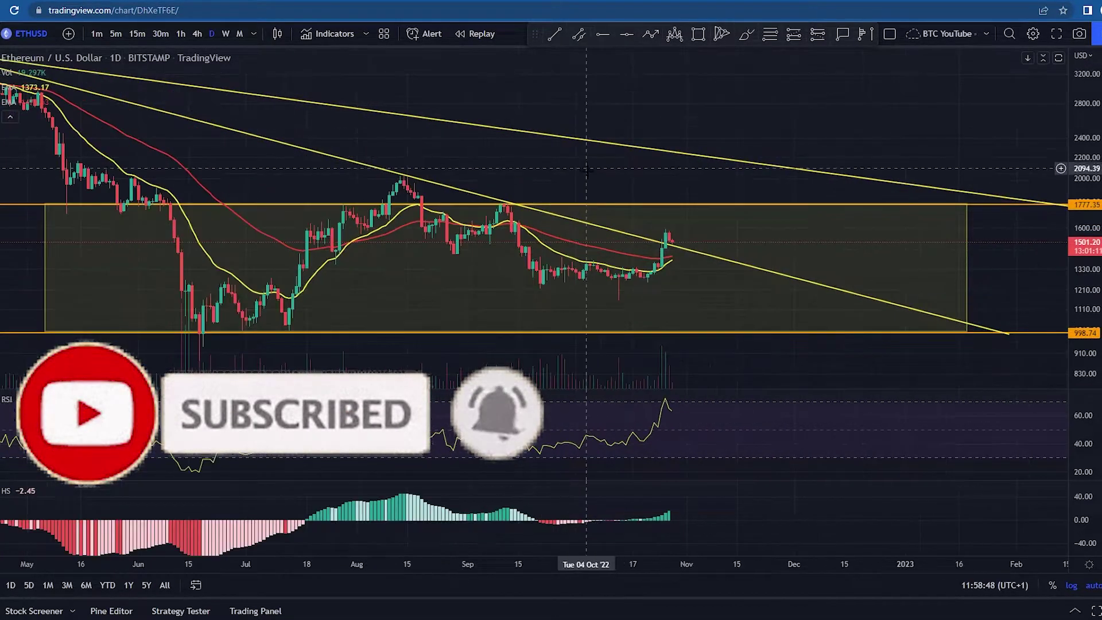
drag(854, 196, 660, 176)
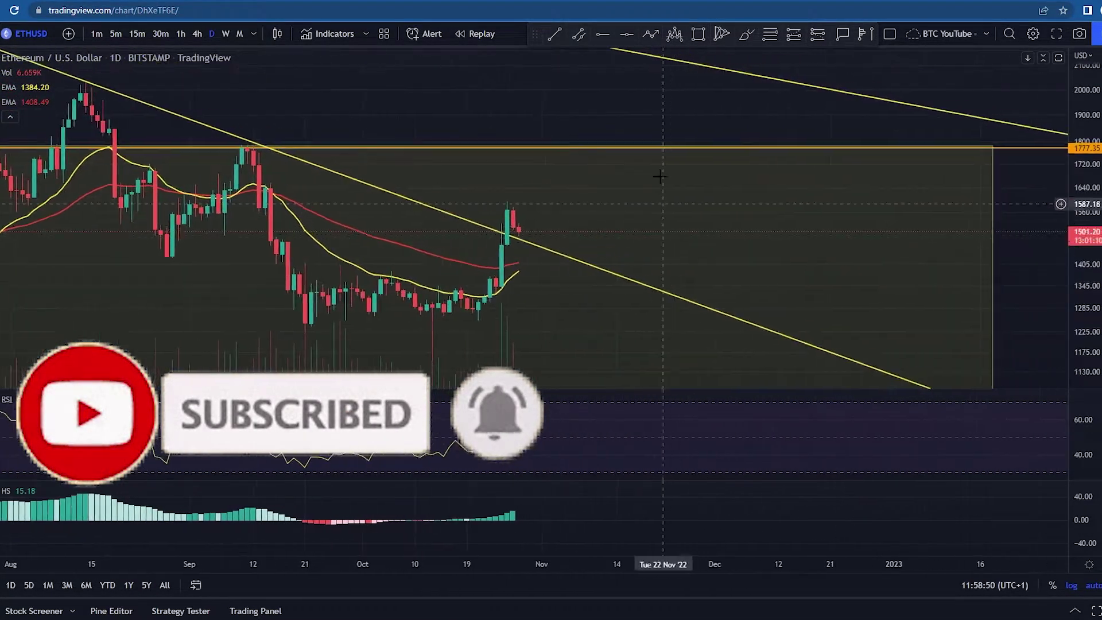
click(745, 38)
drag(540, 116, 577, 142)
scroll(650, 271, down, 3)
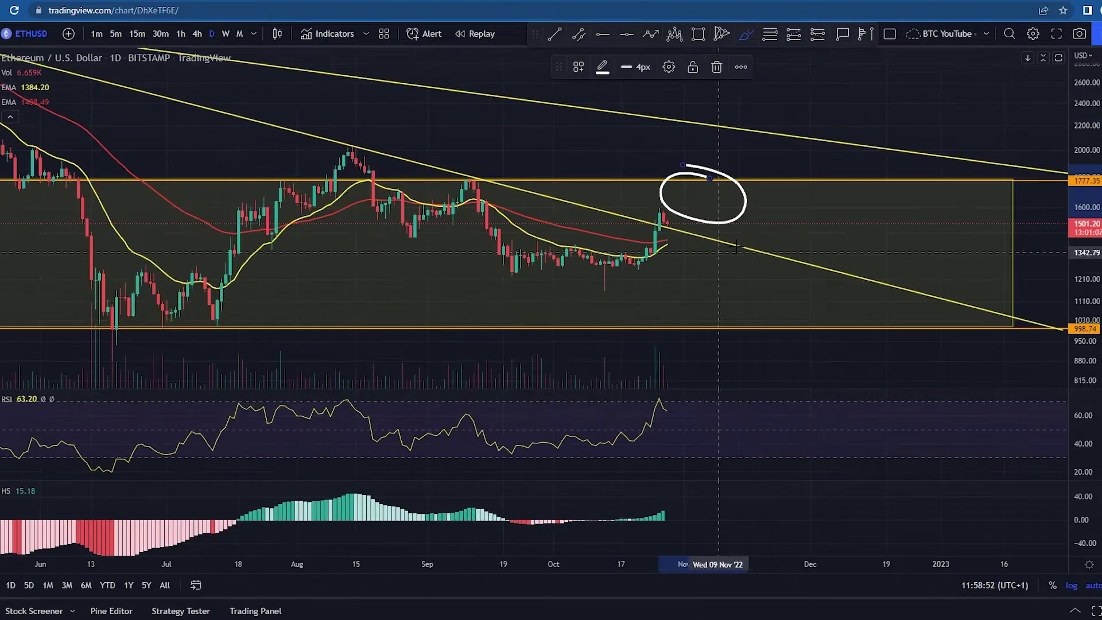
key(Delete)
Brush a wavy declining path from the latest candles at about 1550 to about 1261 on 21 November 2022, and undo the stroke.
drag(807, 226, 723, 225)
click(727, 203)
click(743, 35)
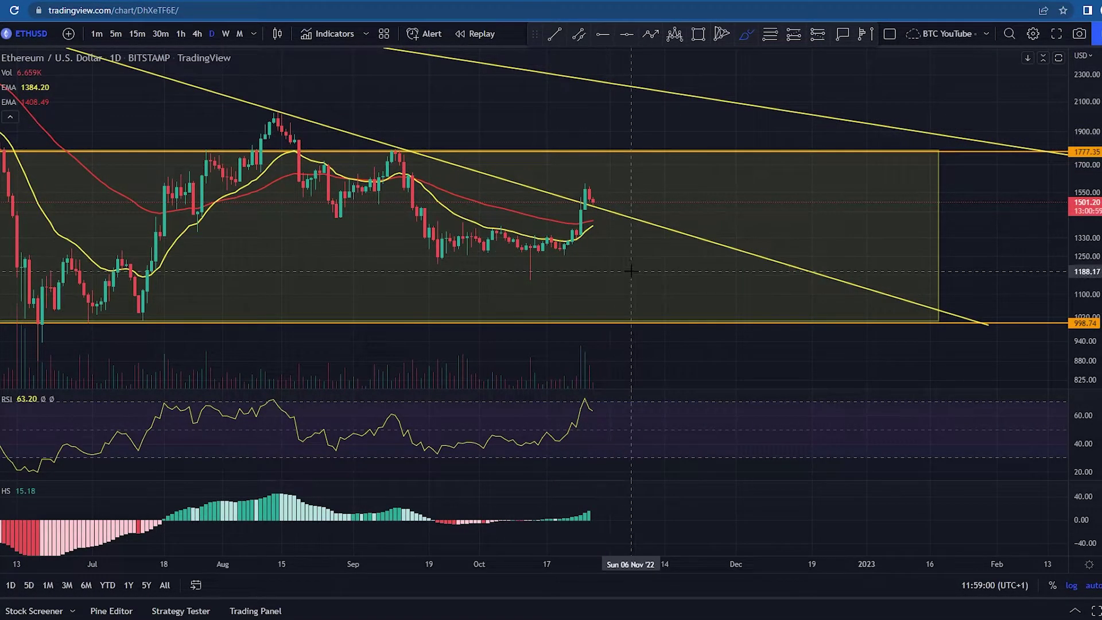
drag(588, 193, 690, 237)
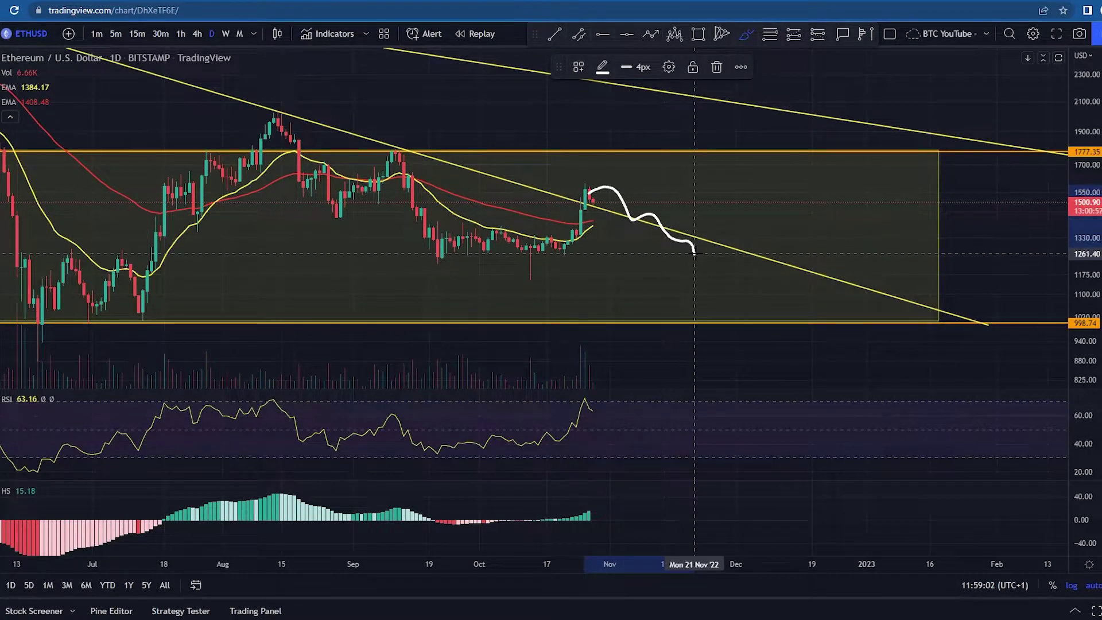
key(ctrl+z)
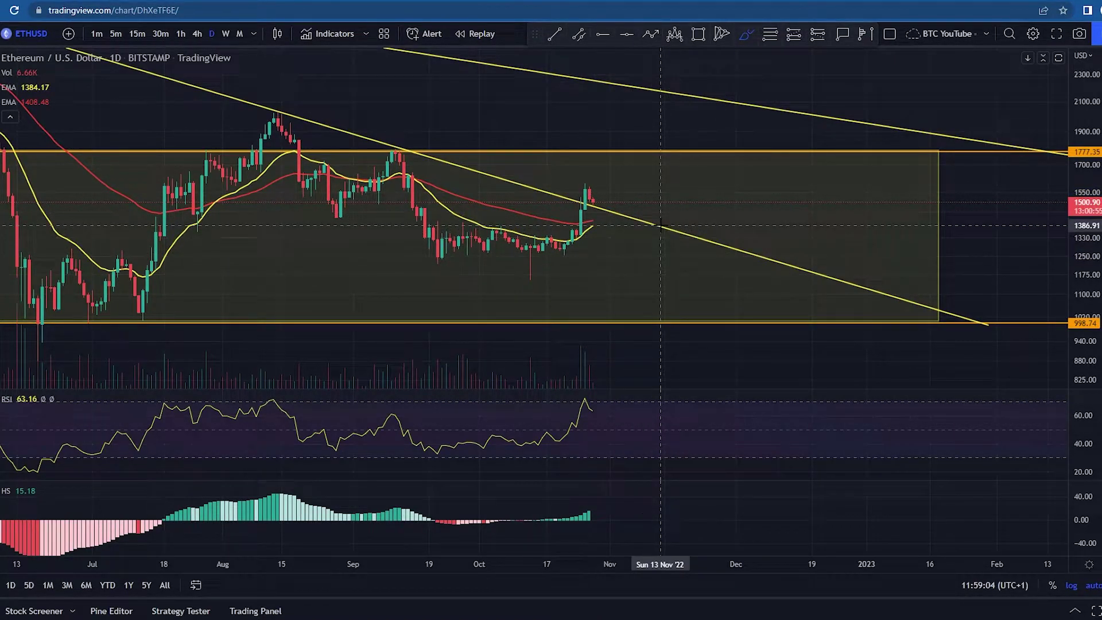
Brush a rising path from the late October 2022 candles to about 2000 near the end of November, and undo the stroke.
mouse_move(583, 206)
mouse_down()
mouse_move(597, 192)
mouse_move(678, 233)
mouse_move(732, 113)
mouse_up()
key(ctrl+z)
key(ctrl+z)
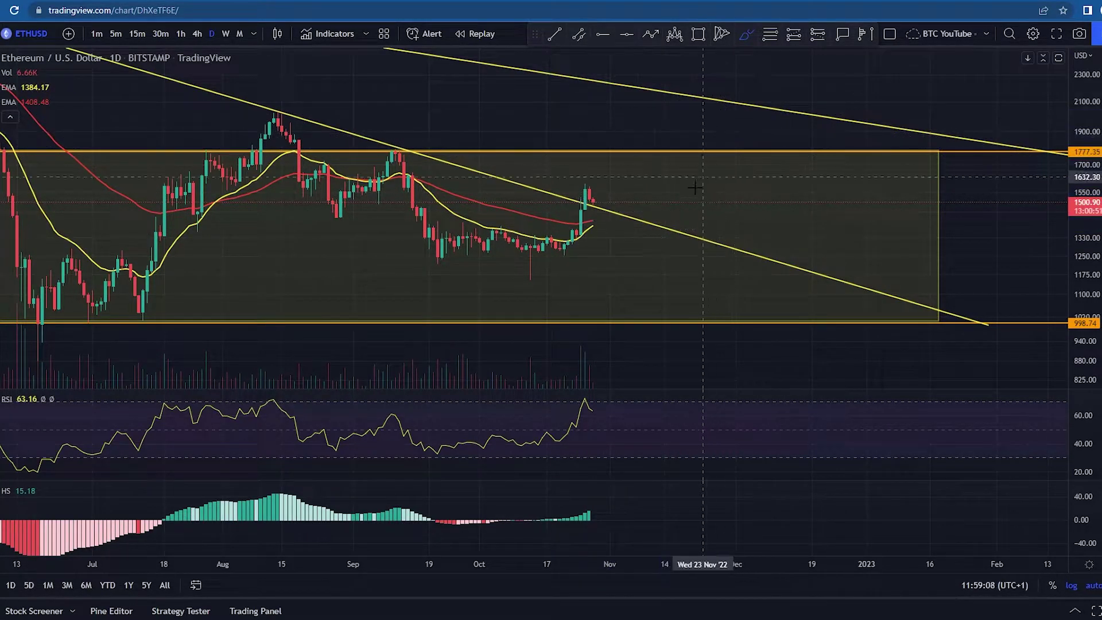
Brush a falling path from the trend line and a mark in the lower part of the range in November 2022, and undo both.
drag(642, 209, 729, 310)
key(ctrl+z)
drag(622, 281, 682, 285)
key(ctrl+z)
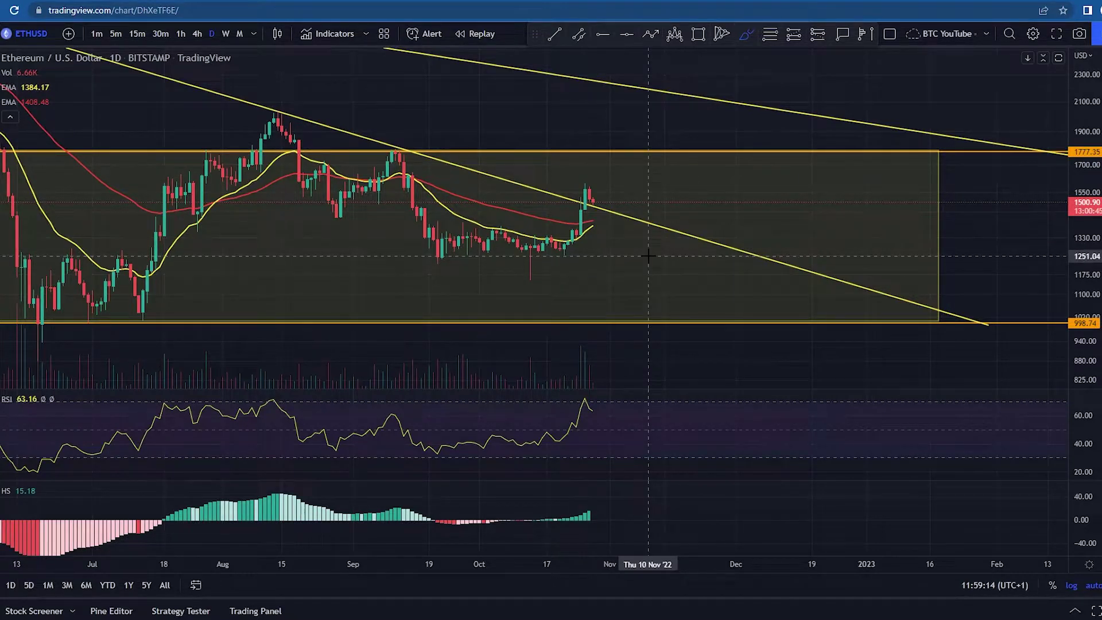
Brush falling paths from the latest candle towards the 998.74 level by mid-November 2022, and undo the strokes.
mouse_move(597, 204)
mouse_down()
mouse_move(667, 320)
mouse_move(691, 302)
mouse_up()
key(ctrl+z)
key(ctrl+z)
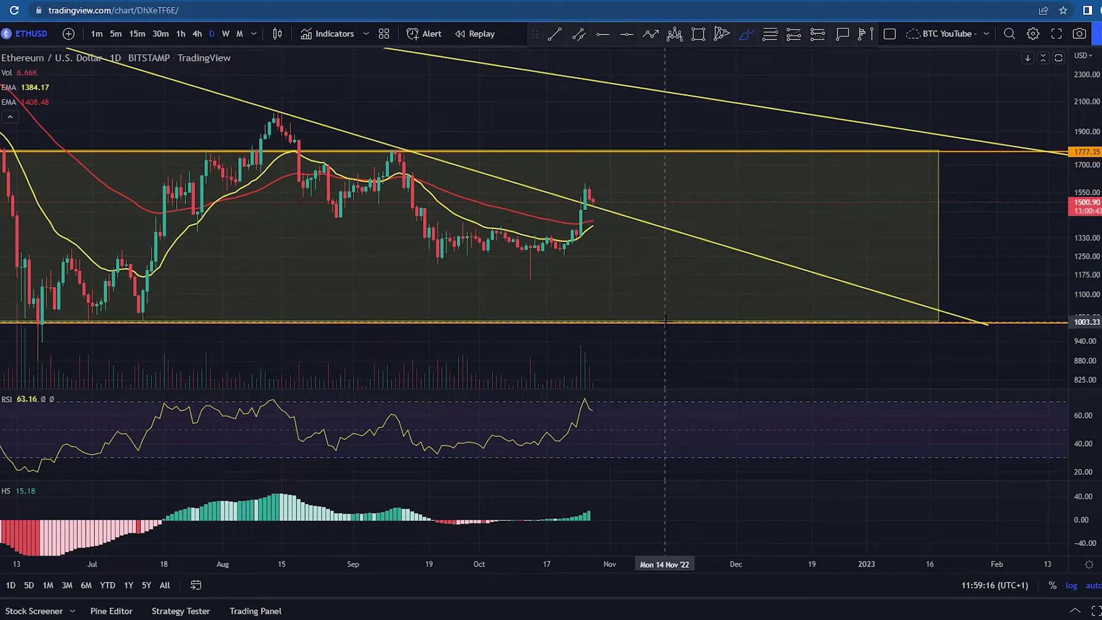
mouse_move(592, 198)
mouse_down()
mouse_move(635, 227)
mouse_move(678, 313)
mouse_up()
key(ctrl+z)
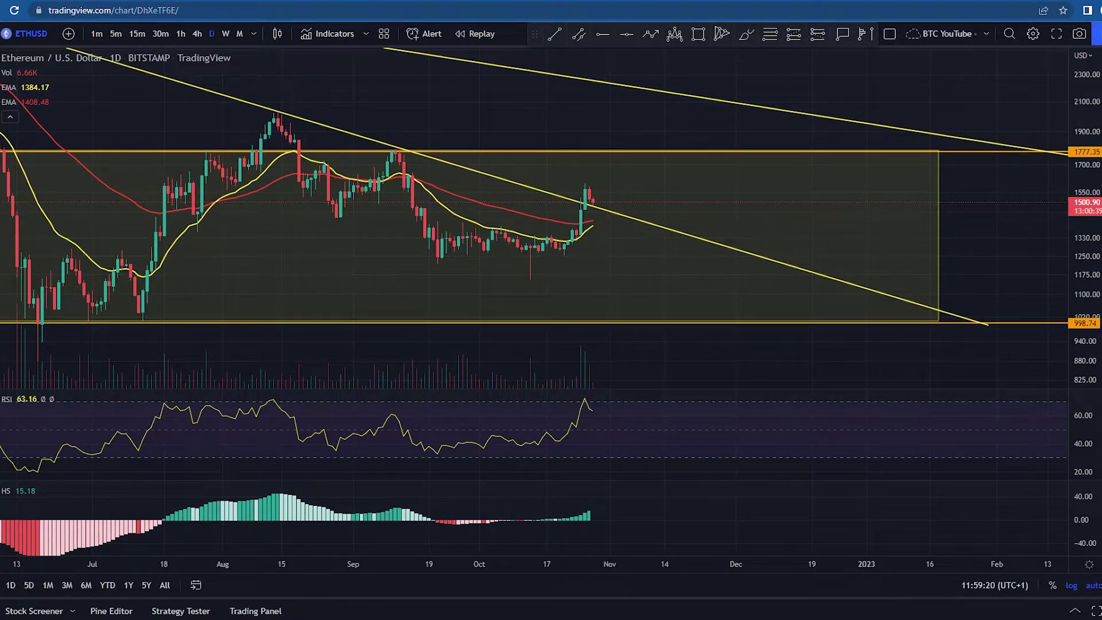